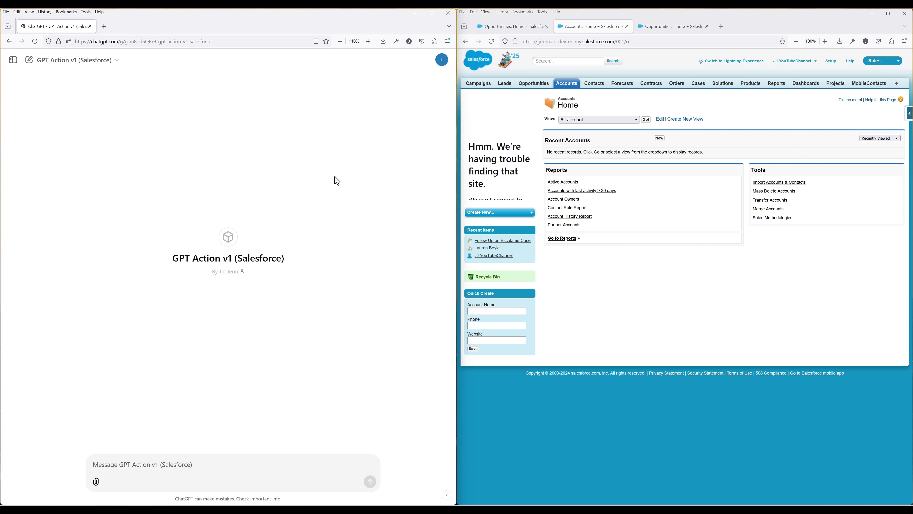
Ask the GPT to create the Google One account (Finance industry, with phone number) and approve the Salesforce call.
{"action": "type", "text": "Create an account with acc"}
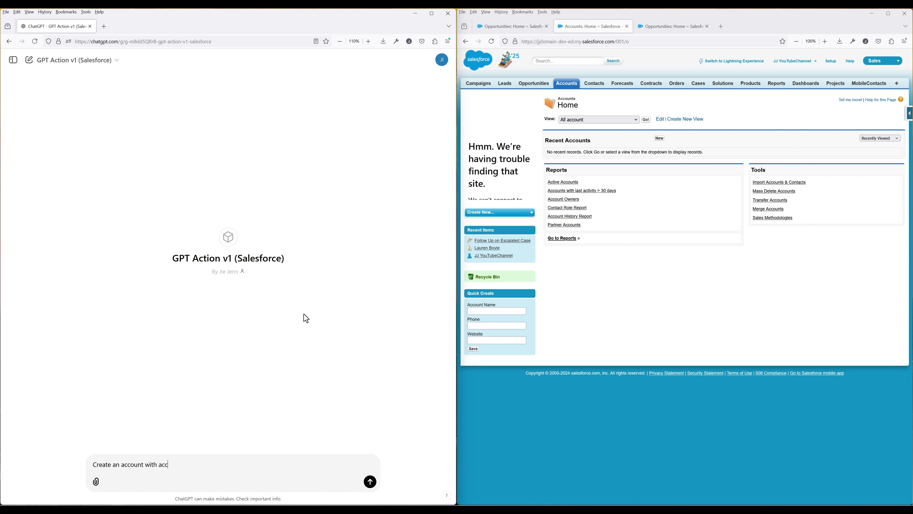
{"action": "type", "text": "ount name: Google One, industry: Finance, "}
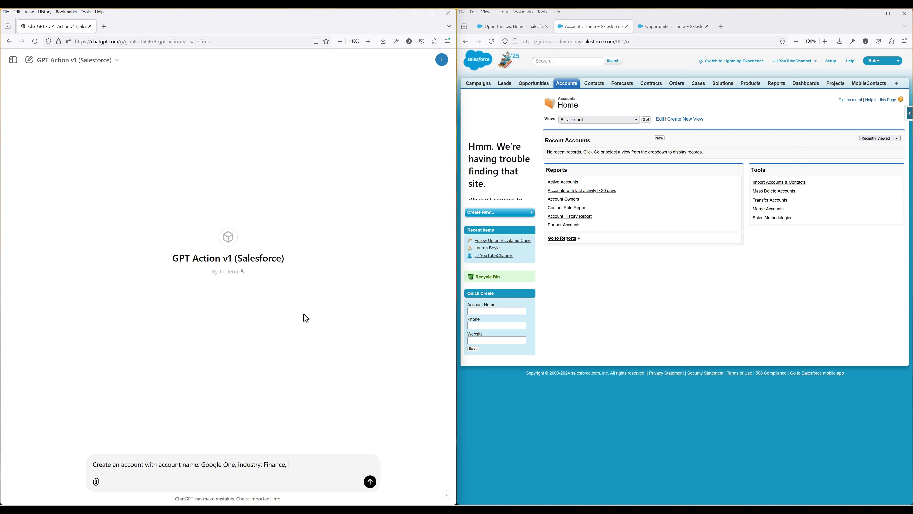
{"action": "type", "text": "phone number: 123456789"}
{"action": "key", "text": "Return"}
{"action": "left_click", "coordinate": [113, 143]}
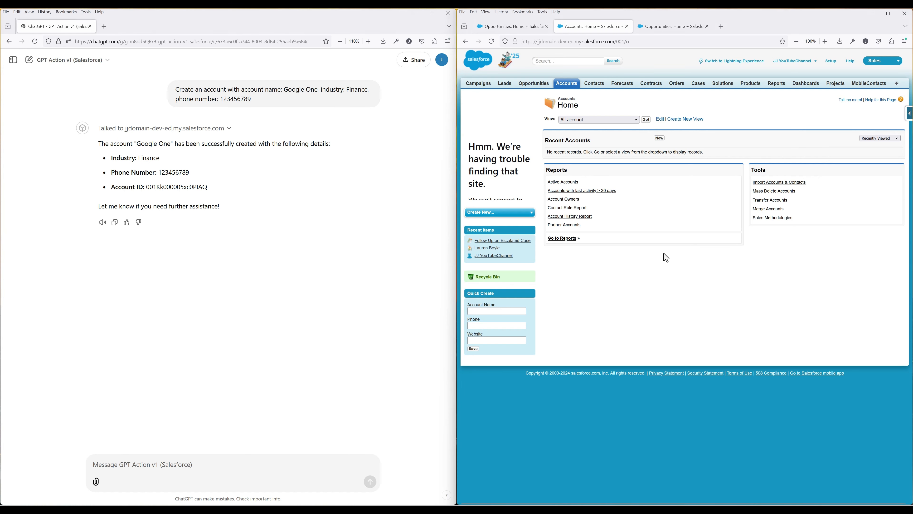
Reload Salesforce Accounts, open the new Google One record, then go to Opportunities.
{"action": "left_click", "coordinate": [492, 41]}
{"action": "middle_click", "coordinate": [570, 160]}
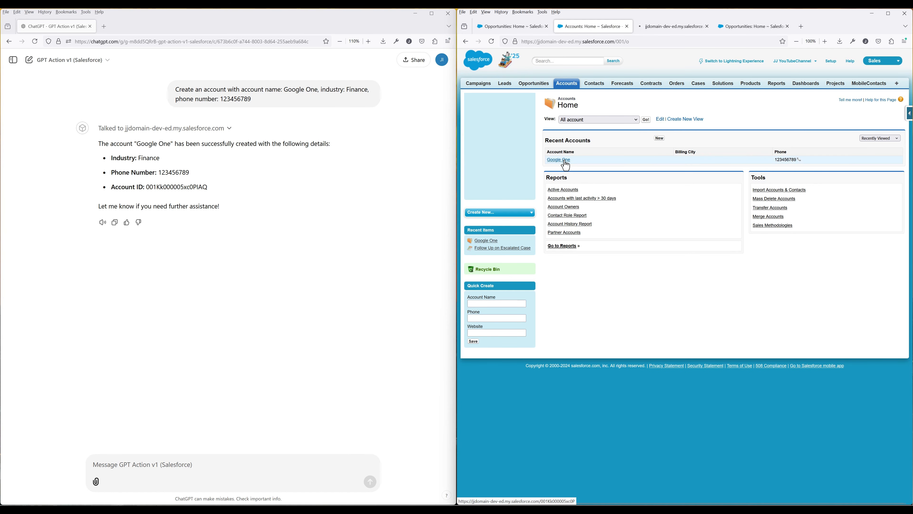
{"action": "left_click", "coordinate": [675, 27]}
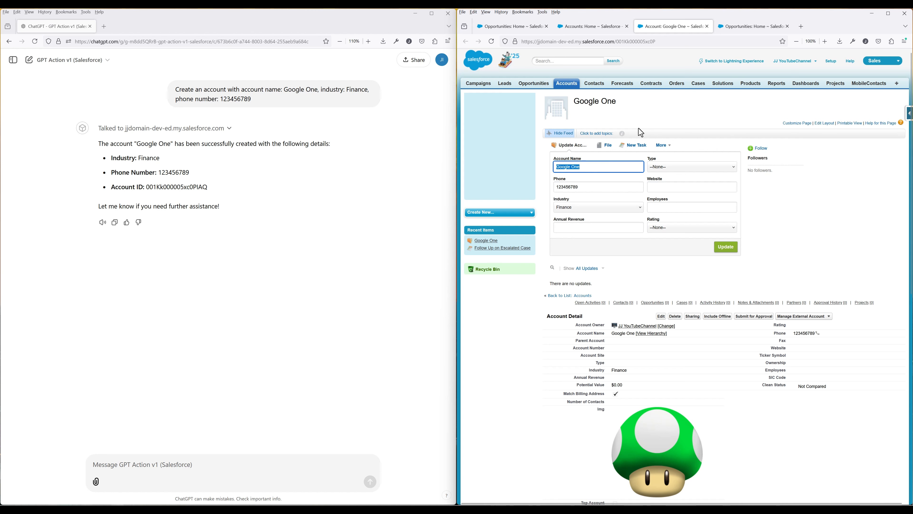
{"action": "left_click", "coordinate": [749, 26]}
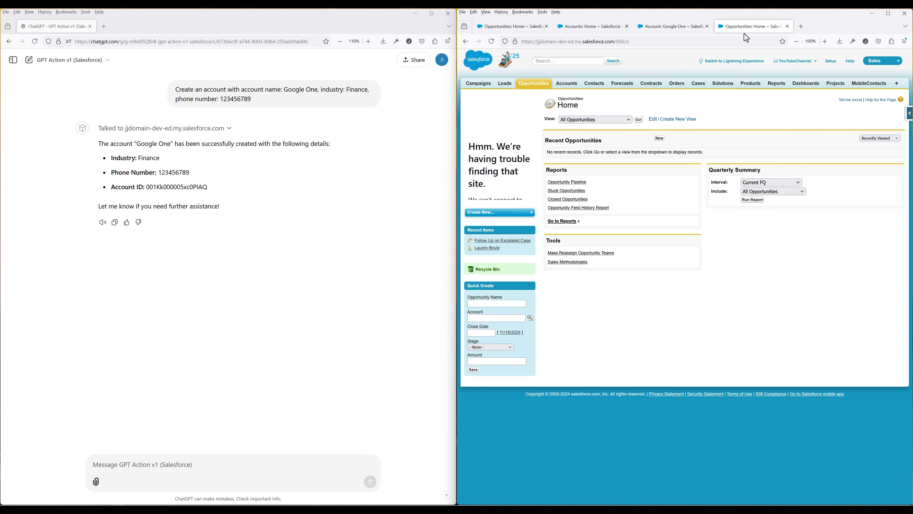
Ask the GPT for the Google One Photo Album Project opportunity ($10,000, Qualification, close 7/28/2026) and approve it.
{"action": "left_click", "coordinate": [221, 462]}
{"action": "type", "text": "Create an opportunity with opportunity name: G"}
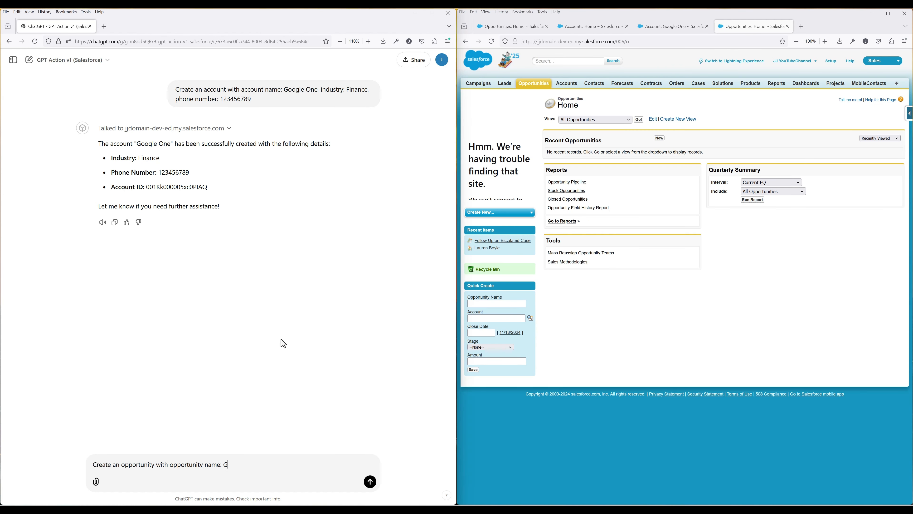
{"action": "type", "text": "oogle One Photo Album Project. Set the close date to 07/2"}
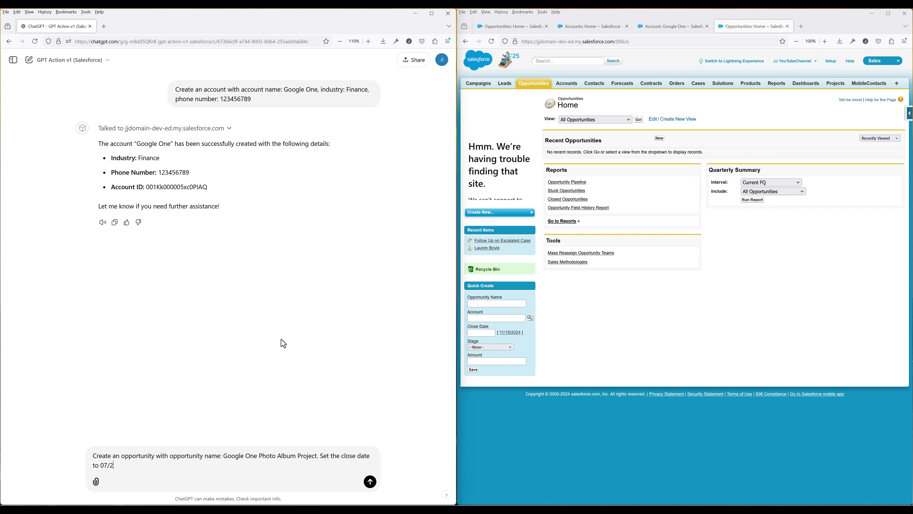
{"action": "type", "text": "8/2026, stage: qualification, amount: $10000, Account Name: Google One"}
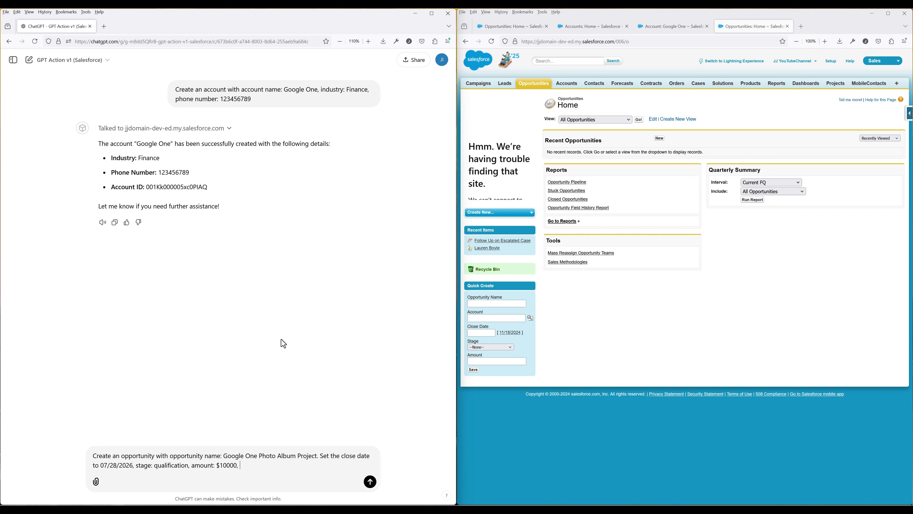
{"action": "key", "text": "Return"}
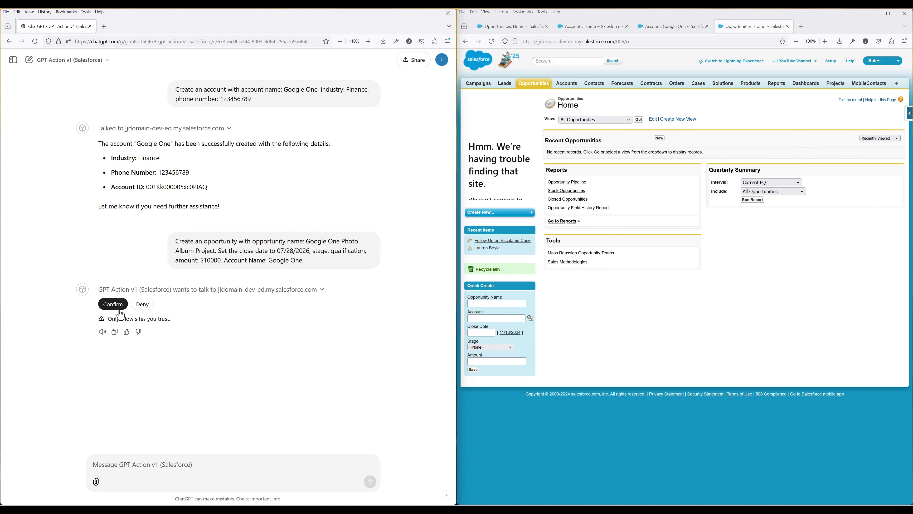
{"action": "left_click", "coordinate": [114, 305]}
Reload Salesforce Opportunities and open the new Google One Photo Album Project record.
{"action": "left_click", "coordinate": [775, 271]}
{"action": "key", "text": "F5"}
{"action": "left_click", "coordinate": [587, 162]}
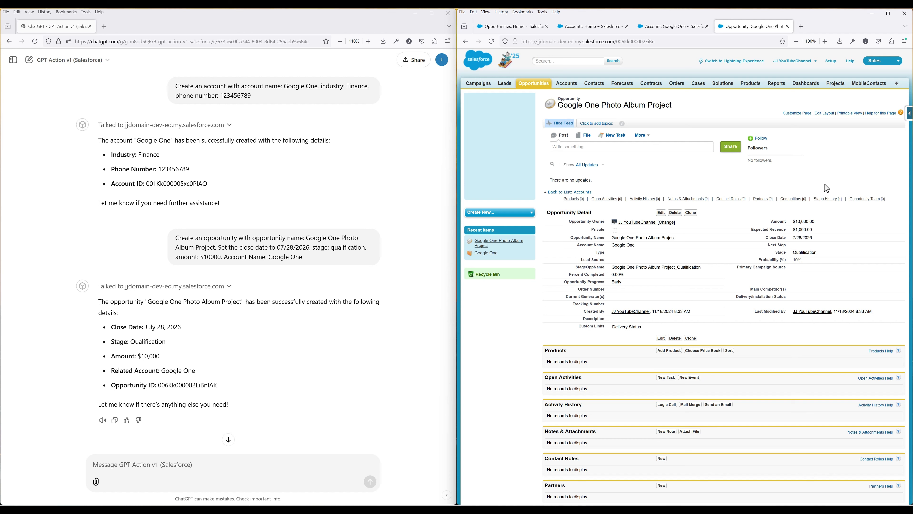
Have the GPT update Google One Photo Album Project to the Needs Analysis stage.
{"action": "left_click", "coordinate": [277, 460]}
{"action": "type", "text": "Update Opportunity Google One"}
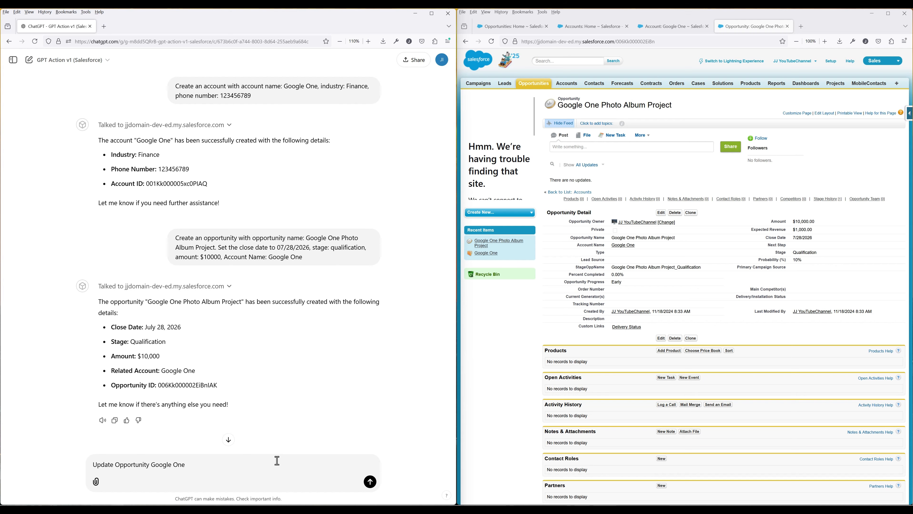
{"action": "type", "text": " Photo Album Project with stage set to Needs Analysis"}
{"action": "key", "text": "Return"}
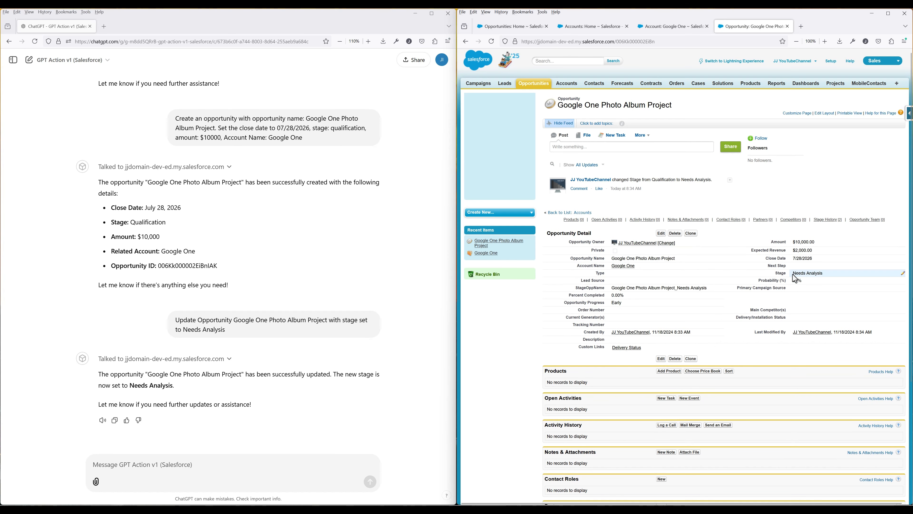
{"action": "left_click_drag", "start_coordinate": [793, 274], "coordinate": [833, 276]}
Have the GPT delete the Google One Photo Album Project opportunity and confirm it's gone in Salesforce.
{"action": "left_click", "coordinate": [287, 466]}
{"action": "type", "text": "Delete Opportunity:"}
{"action": "left_click_drag", "start_coordinate": [148, 182], "coordinate": [240, 183]}
{"action": "key", "text": "ctrl+c"}
{"action": "left_click", "coordinate": [176, 465]}
{"action": "key", "text": "ctrl+v"}
{"action": "key", "text": "Return"}
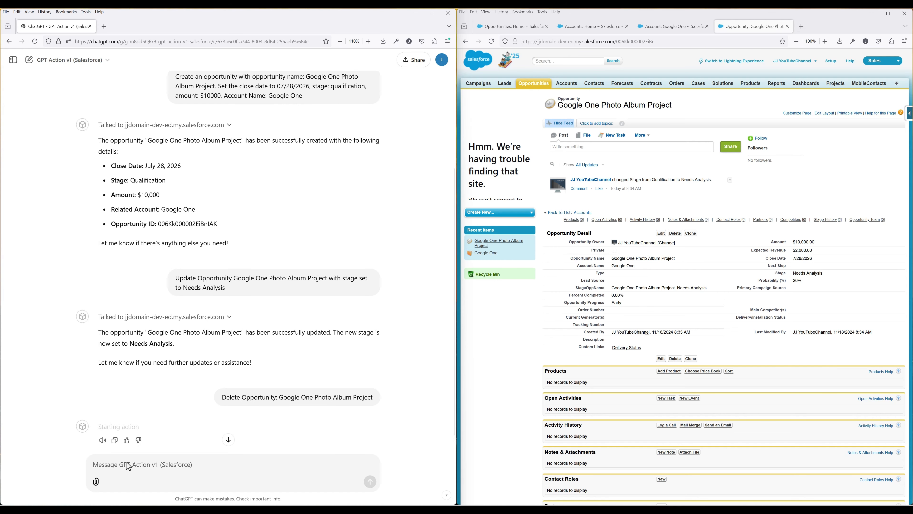
{"action": "left_click", "coordinate": [495, 43]}
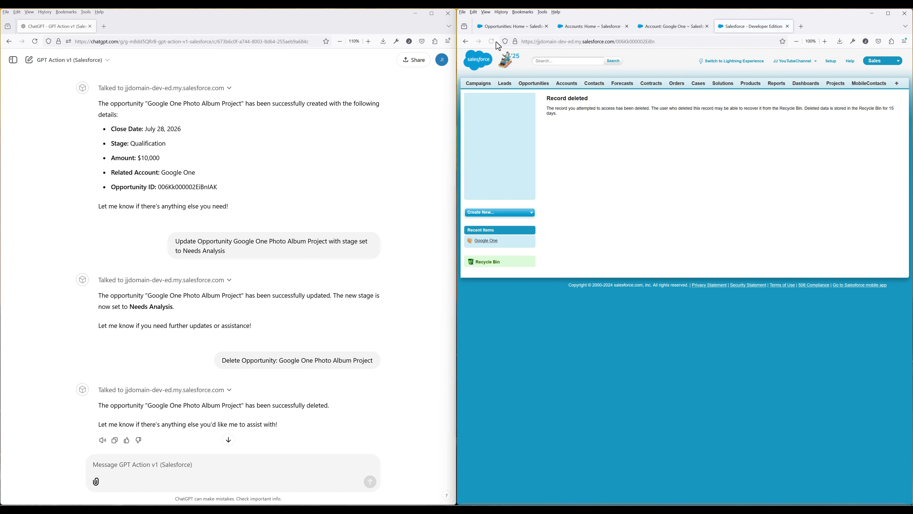
Copy the Google One account's record ID and have the GPT delete that record.
{"action": "left_click", "coordinate": [592, 25]}
{"action": "left_click", "coordinate": [636, 42]}
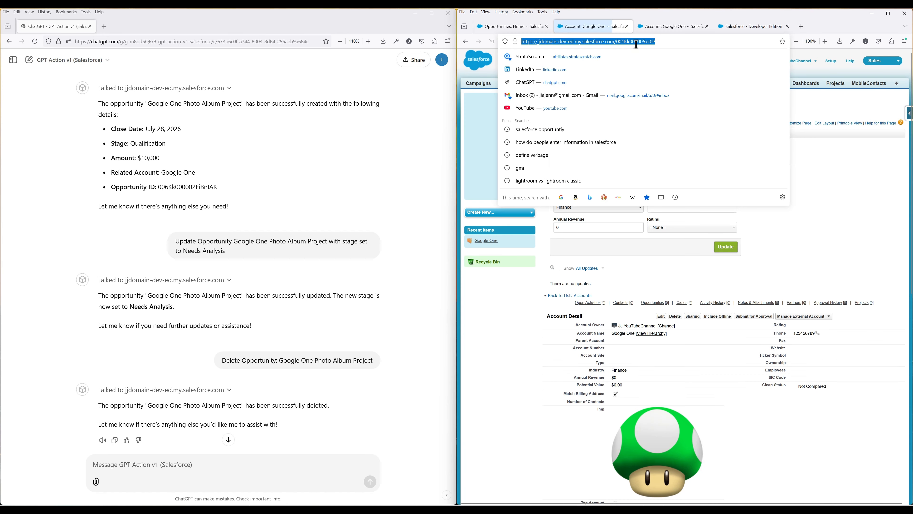
{"action": "double_click", "coordinate": [636, 42]}
{"action": "key", "text": "ctrl+c"}
{"action": "left_click", "coordinate": [253, 463]}
{"action": "type", "text": "Delete record:"}
{"action": "key", "text": "ctrl+v"}
{"action": "key", "text": "Return"}
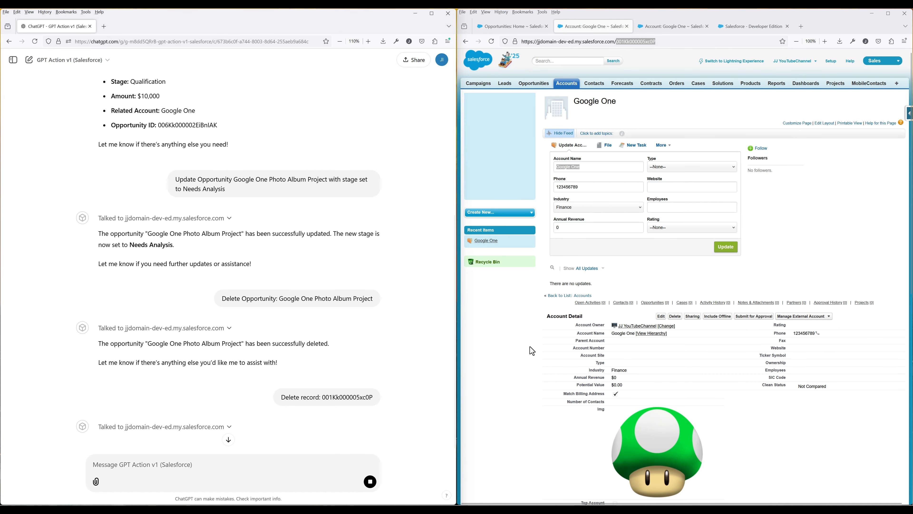
{"action": "key", "text": "F5"}
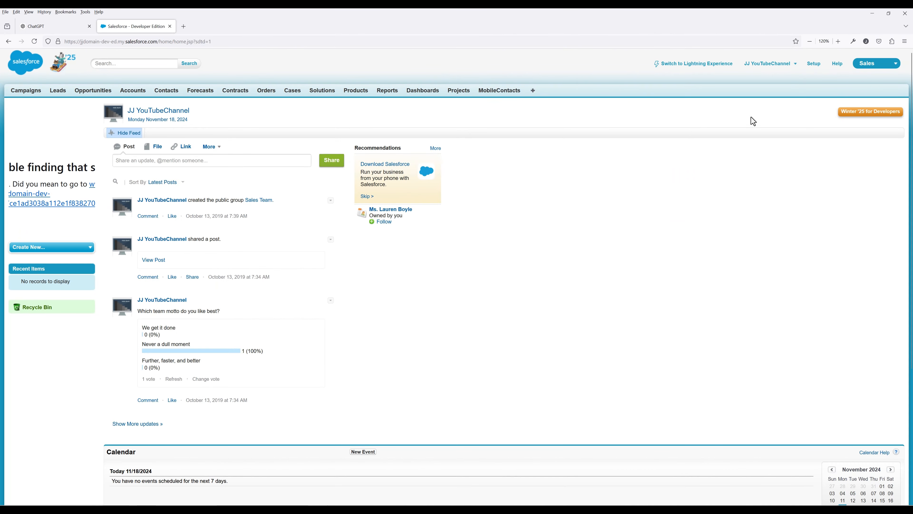
From Setup, find Apps via Quick Find and start a New Connected App.
{"action": "left_click", "coordinate": [815, 67]}
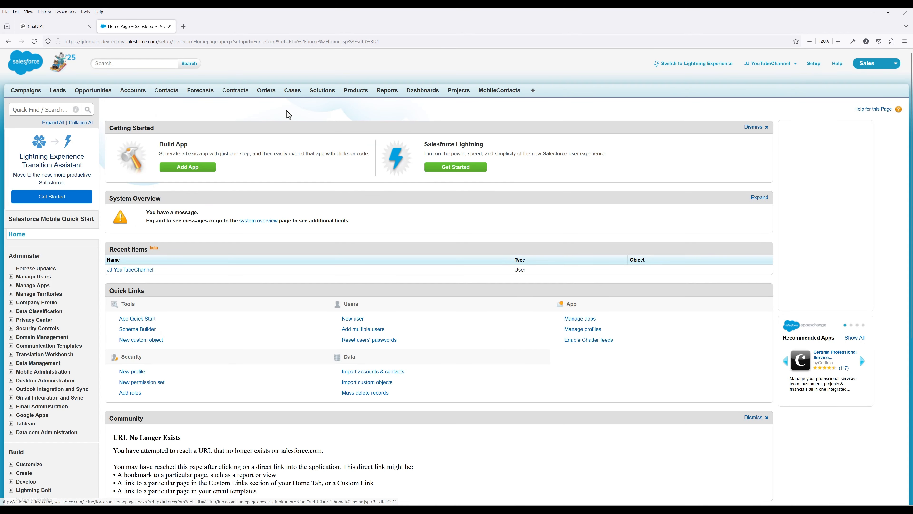
{"action": "left_click", "coordinate": [58, 110]}
{"action": "type", "text": "apps"}
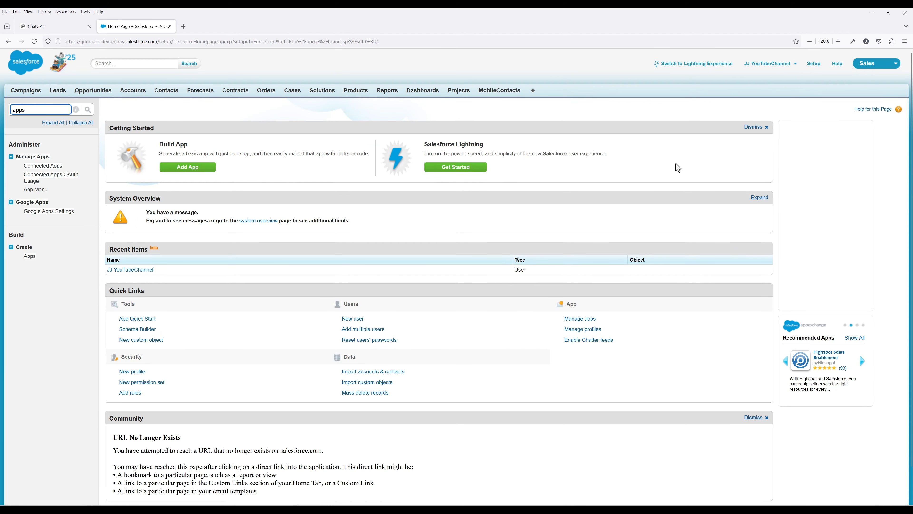
{"action": "left_click", "coordinate": [28, 259]}
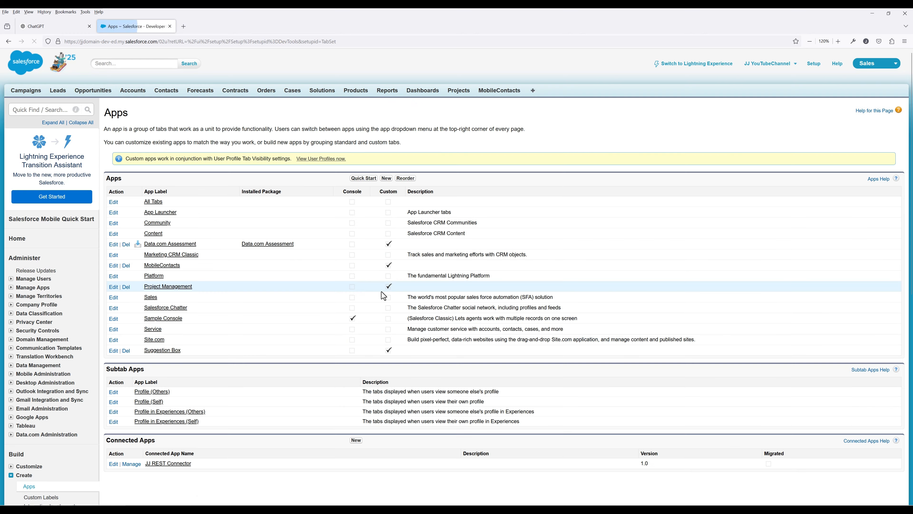
{"action": "left_click", "coordinate": [357, 440]}
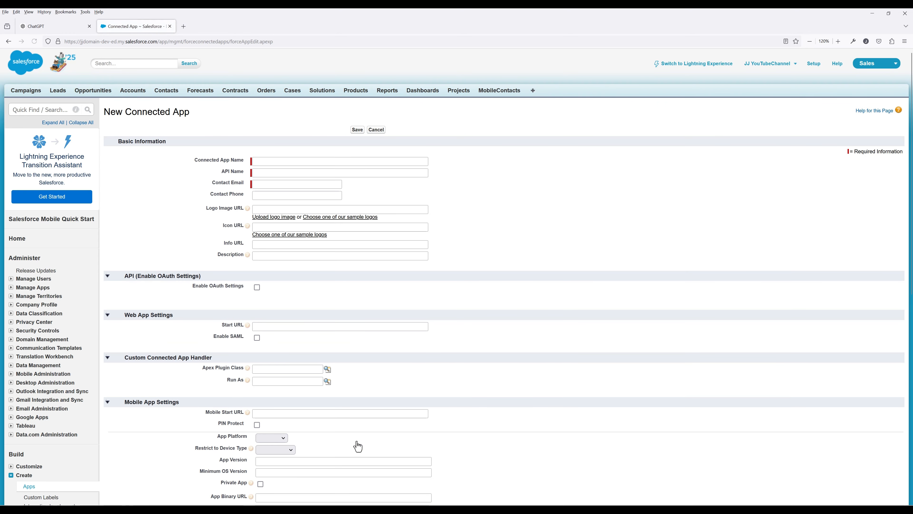
Name the connected app 'Salesforce GPT Action' and fill in the contact e-mail.
{"action": "left_click", "coordinate": [313, 160]}
{"action": "type", "text": "Salesforce GPT Action"}
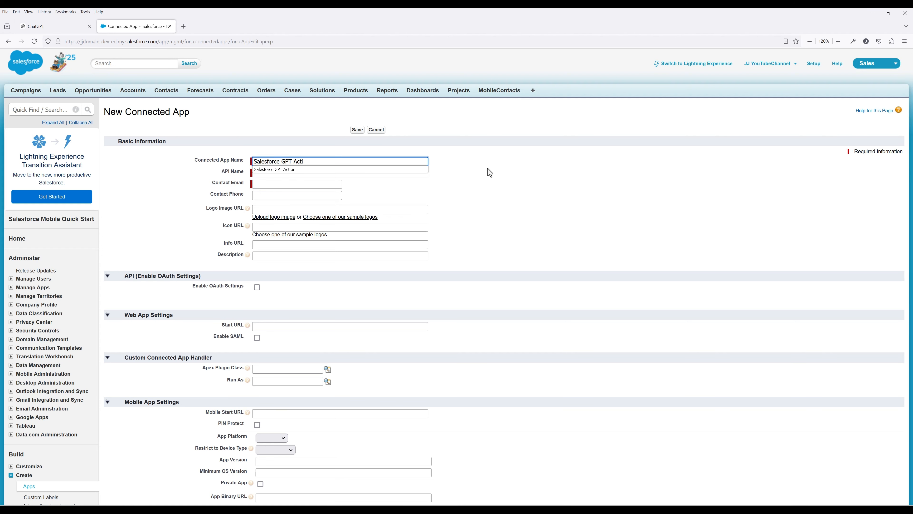
{"action": "key", "text": "Tab"}
{"action": "key", "text": "Tab"}
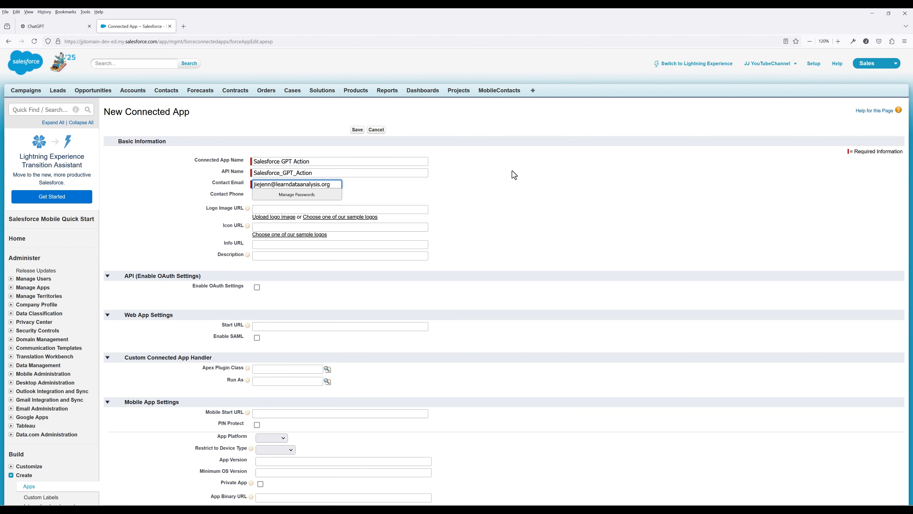
{"action": "left_click", "coordinate": [549, 174]}
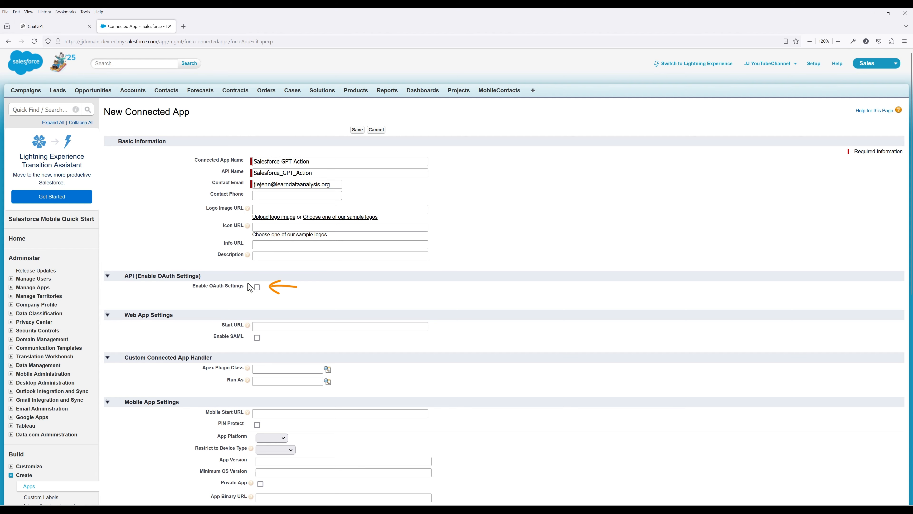
{"action": "left_click", "coordinate": [257, 286]}
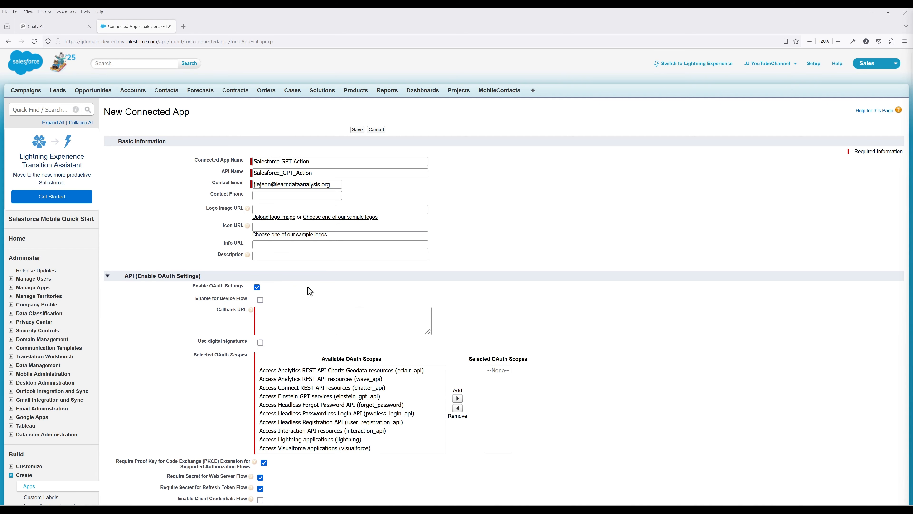
{"action": "left_click", "coordinate": [311, 319]}
{"action": "type", "text": "http"}
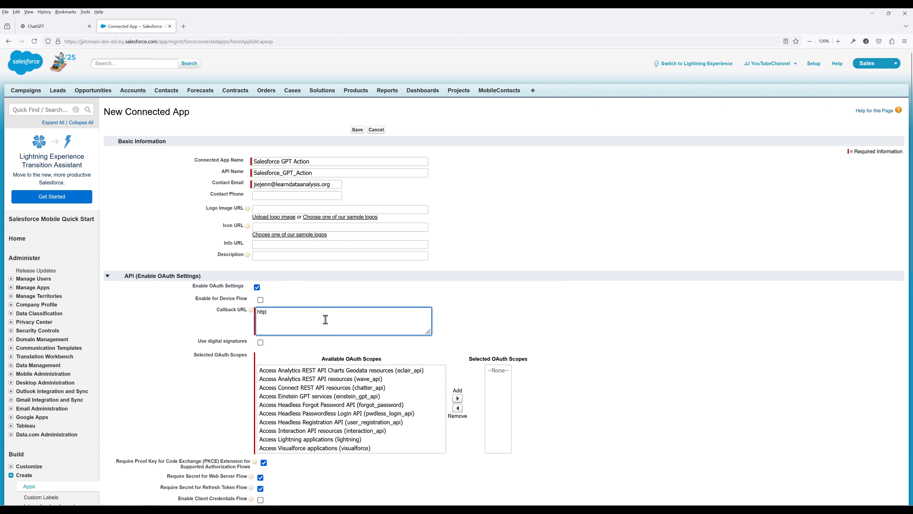
{"action": "type", "text": "s://localhost.com"}
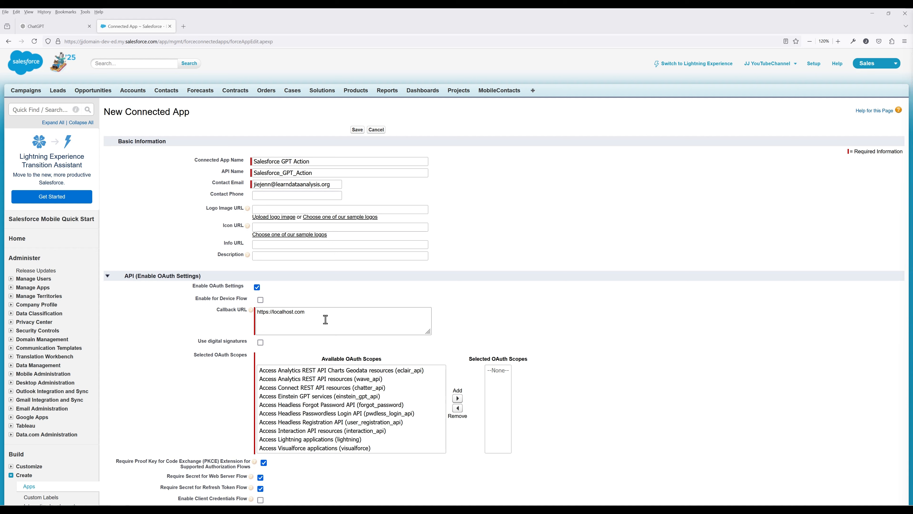
Add Full access (full) to the Selected OAuth Scopes.
{"action": "left_click", "coordinate": [360, 422]}
{"action": "key", "text": "f"}
{"action": "scroll", "coordinate": [360, 414], "scroll_direction": "down", "scroll_amount": 3}
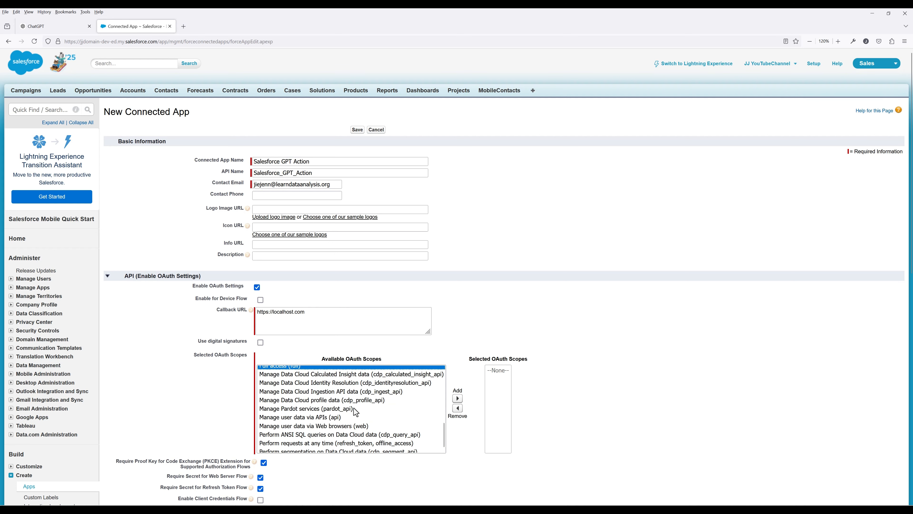
{"action": "scroll", "coordinate": [407, 392], "scroll_direction": "up", "scroll_amount": 2}
{"action": "left_click", "coordinate": [458, 399]}
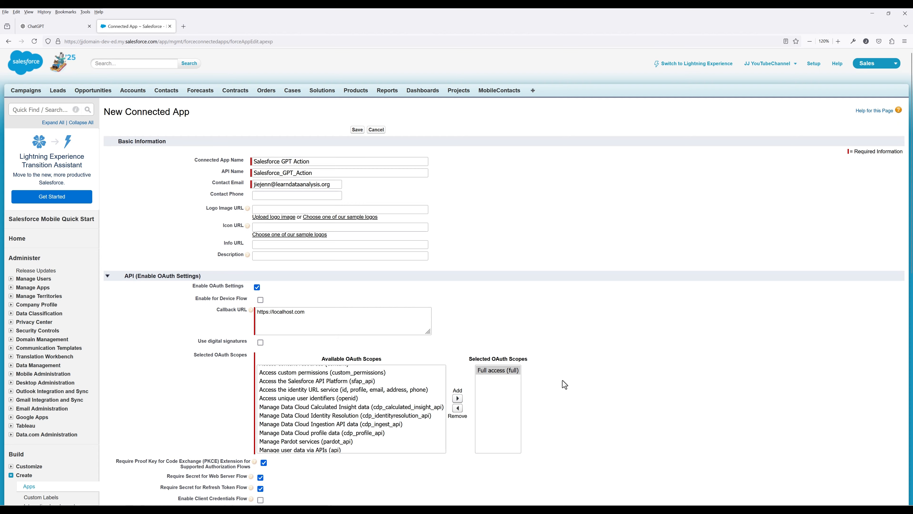
{"action": "scroll", "coordinate": [565, 382], "scroll_direction": "down", "scroll_amount": 5}
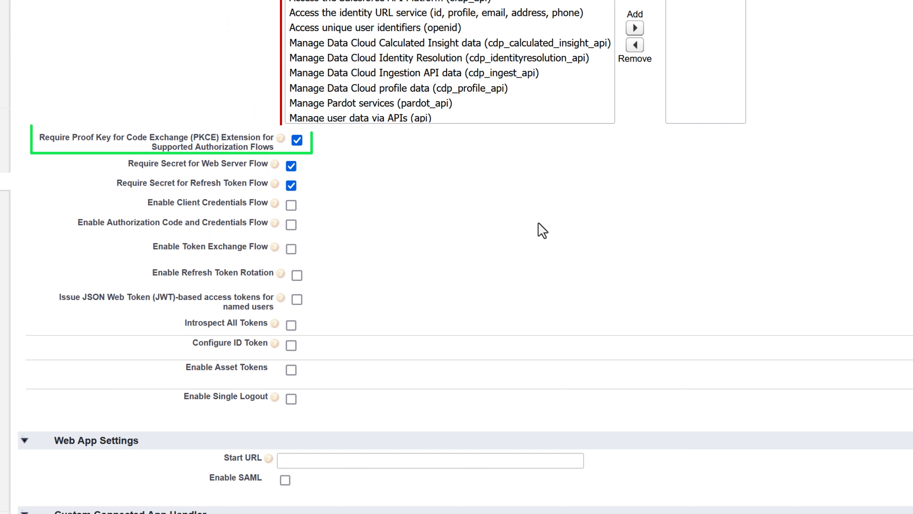
Drop PKCE, enable Client Credentials, Authorization Code and Credentials, and Token Exchange flows, then save.
{"action": "left_click", "coordinate": [297, 140]}
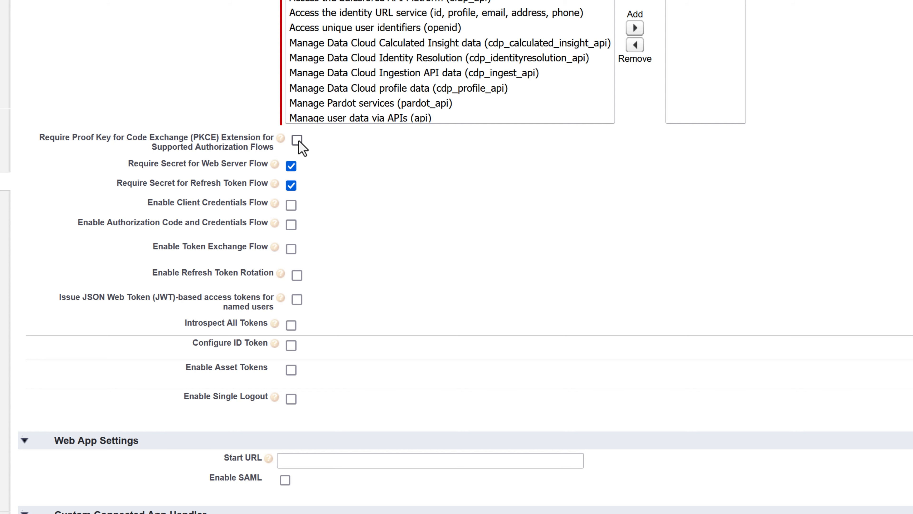
{"action": "left_click", "coordinate": [292, 204]}
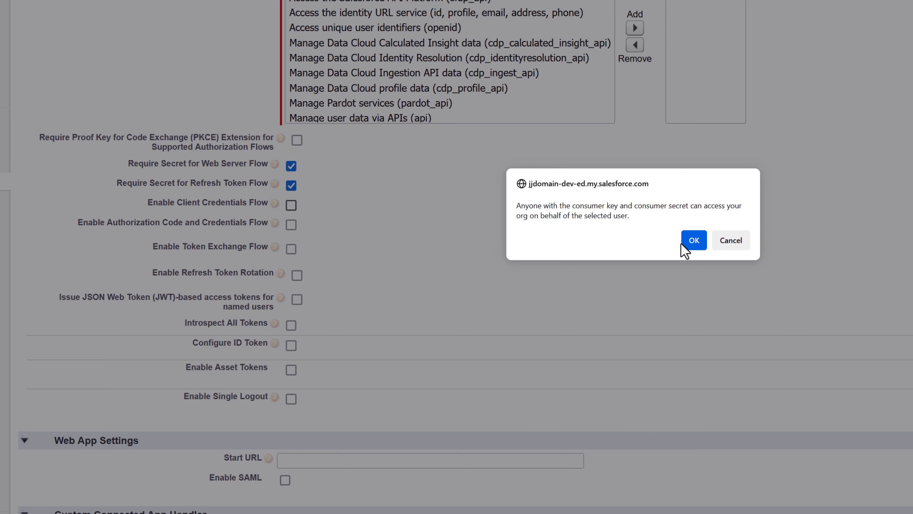
{"action": "left_click", "coordinate": [694, 240]}
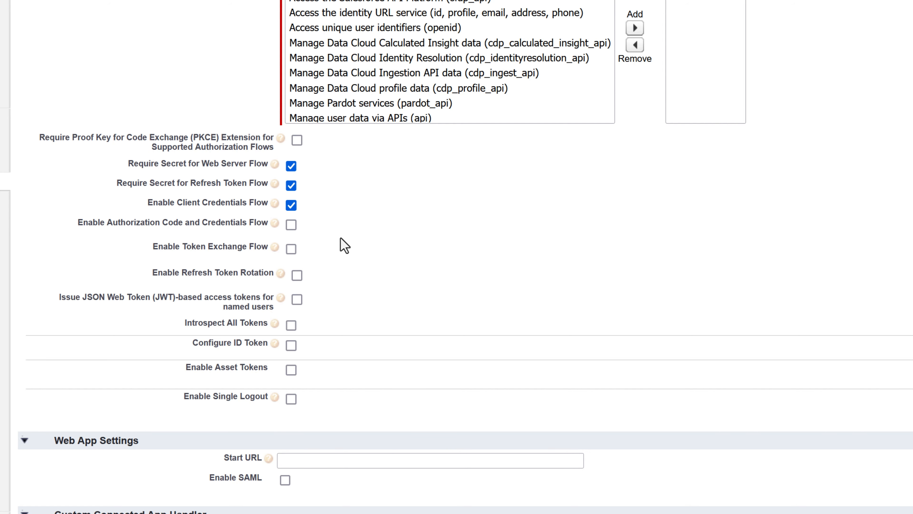
{"action": "left_click", "coordinate": [291, 225]}
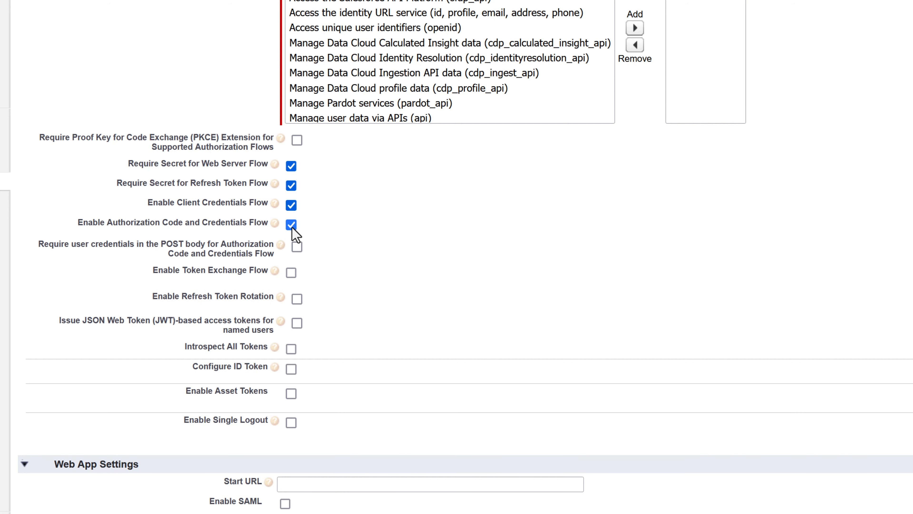
{"action": "left_click", "coordinate": [292, 273]}
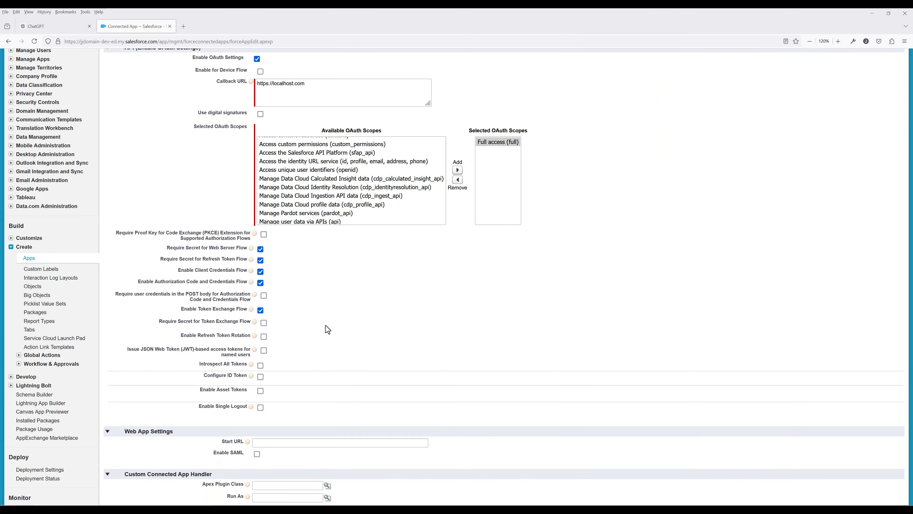
{"action": "scroll", "coordinate": [335, 356], "scroll_direction": "down", "scroll_amount": 8}
{"action": "left_click", "coordinate": [355, 457]}
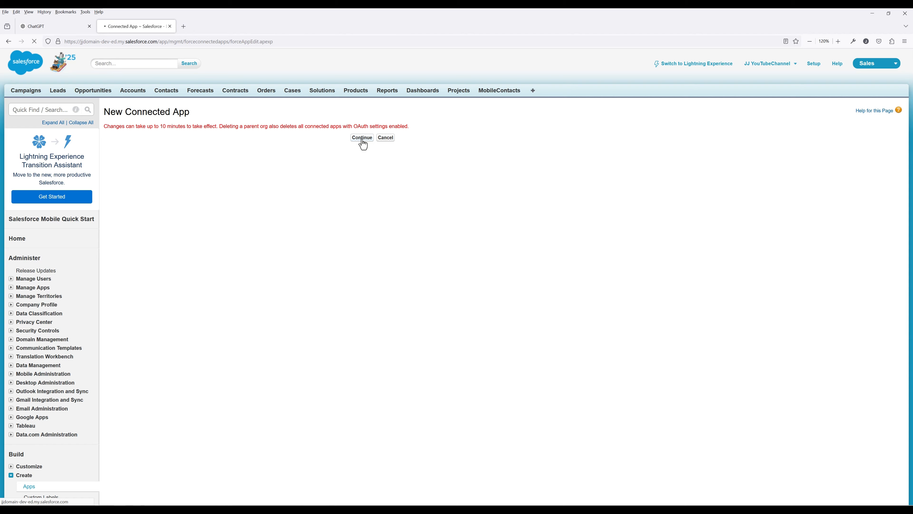
Continue past the notice and verify identity with the emailed code to view consumer details.
{"action": "left_click", "coordinate": [361, 138]}
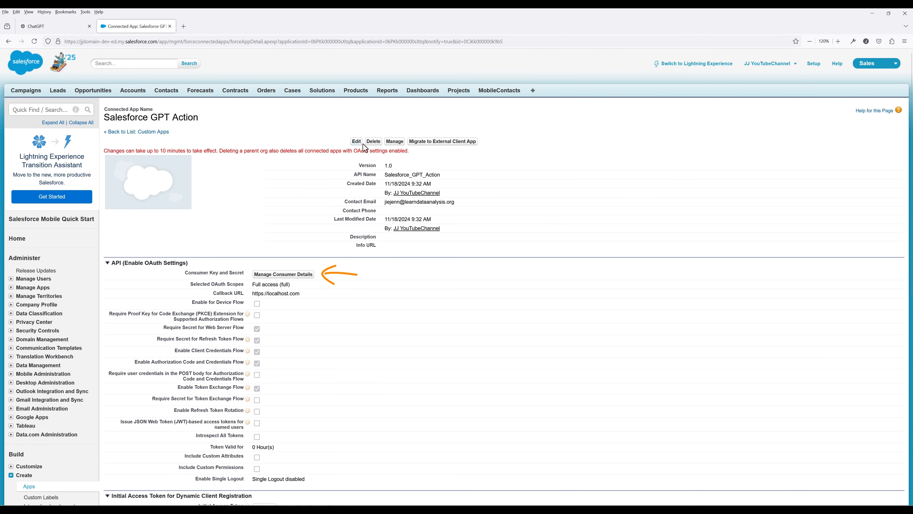
{"action": "left_click", "coordinate": [295, 277]}
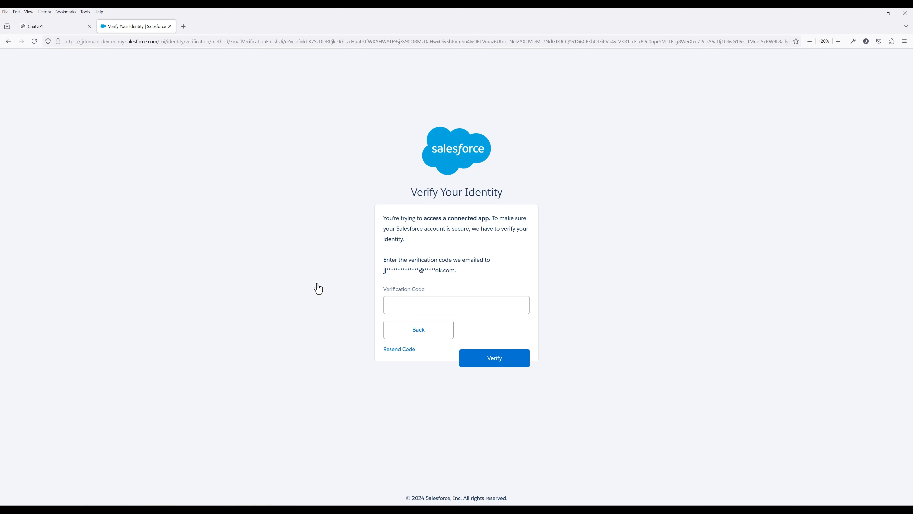
{"action": "left_click", "coordinate": [429, 305]}
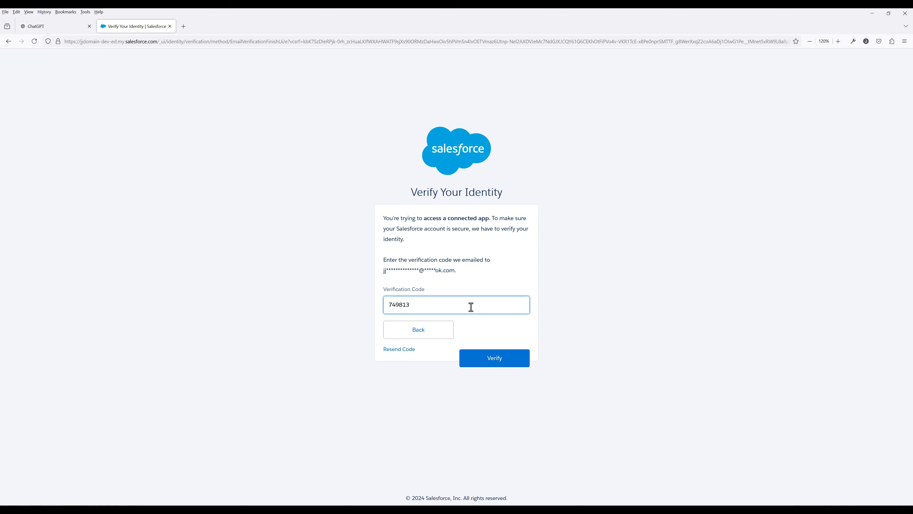
{"action": "left_click", "coordinate": [503, 365]}
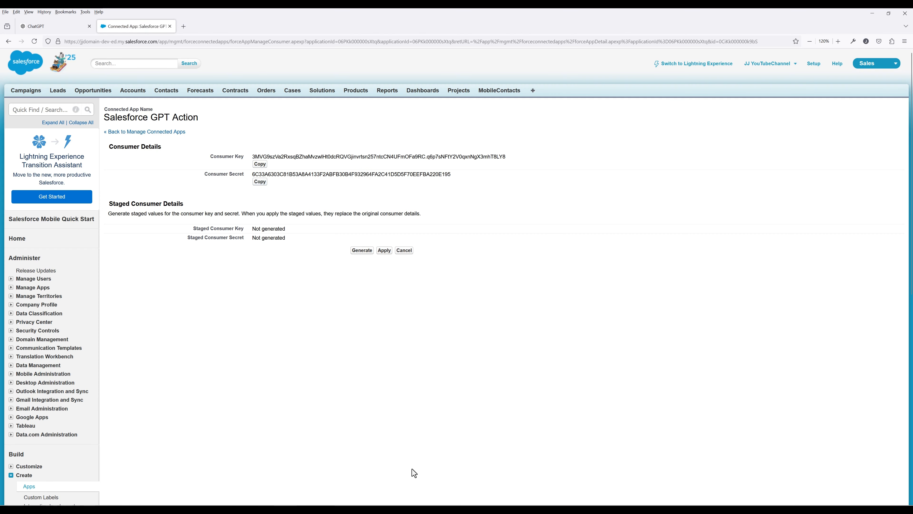
Copy the Consumer Key and Consumer Secret into a labelled Notepad++ note.
{"action": "left_click", "coordinate": [411, 510]}
{"action": "left_click_drag", "start_coordinate": [378, 50], "coordinate": [588, 58]}
{"action": "type", "text": "Consumer "}
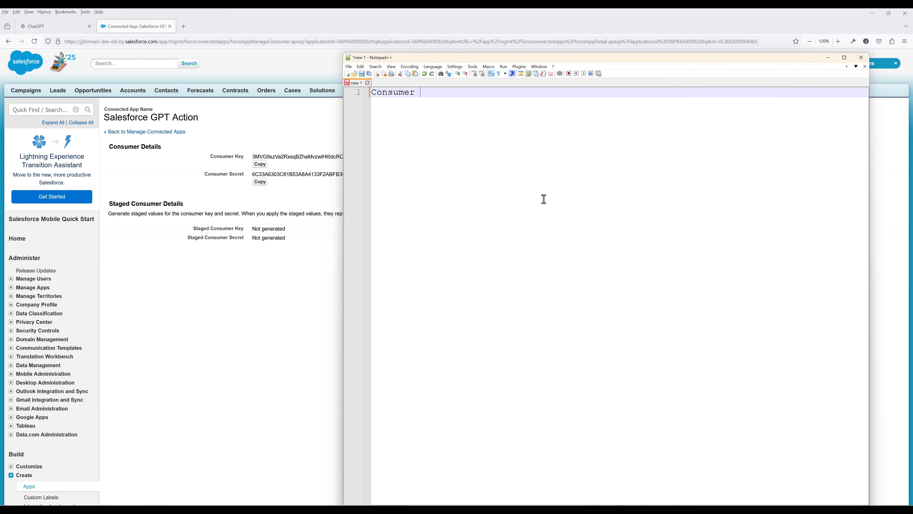
{"action": "type", "text": "Key:"}
{"action": "key", "text": "Return"}
{"action": "left_click", "coordinate": [270, 191]}
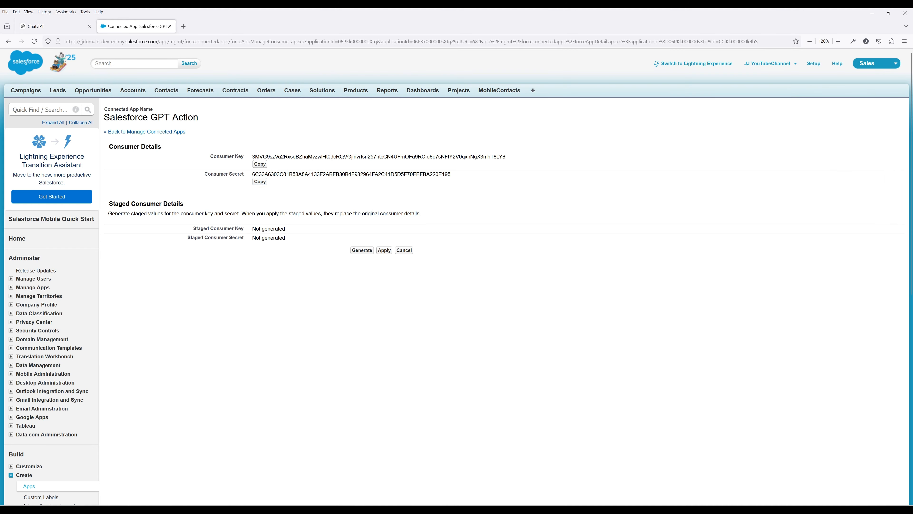
{"action": "key", "text": "alt+Tab"}
{"action": "type", "text": "Consumer Secret:"}
{"action": "key", "text": "ctrl+v"}
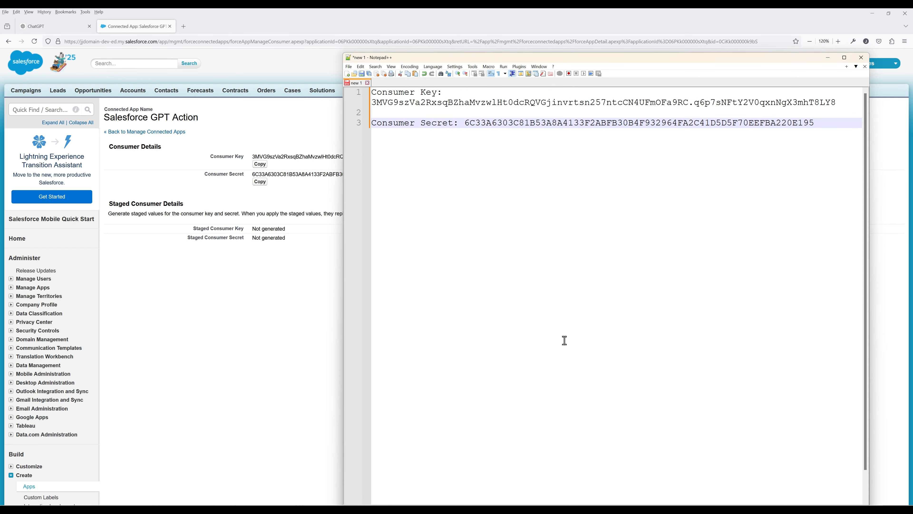
{"action": "left_click", "coordinate": [170, 330]}
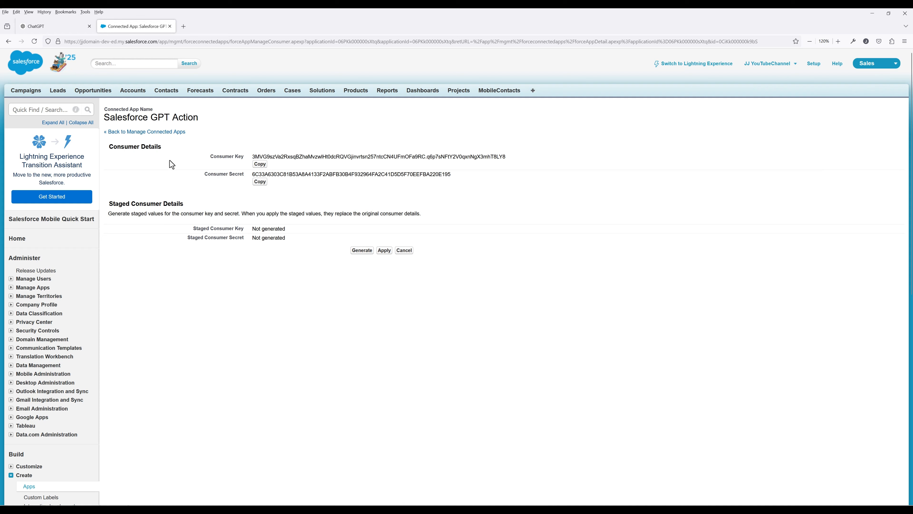
Edit the Salesforce GPT Action app's OAuth policies to enable Token Exchange Flow and save.
{"action": "left_click", "coordinate": [168, 132]}
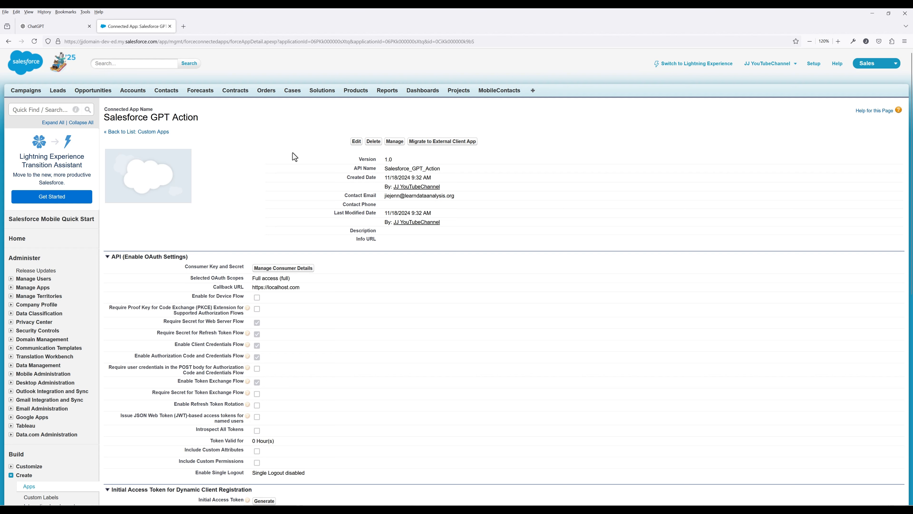
{"action": "left_click", "coordinate": [394, 141]}
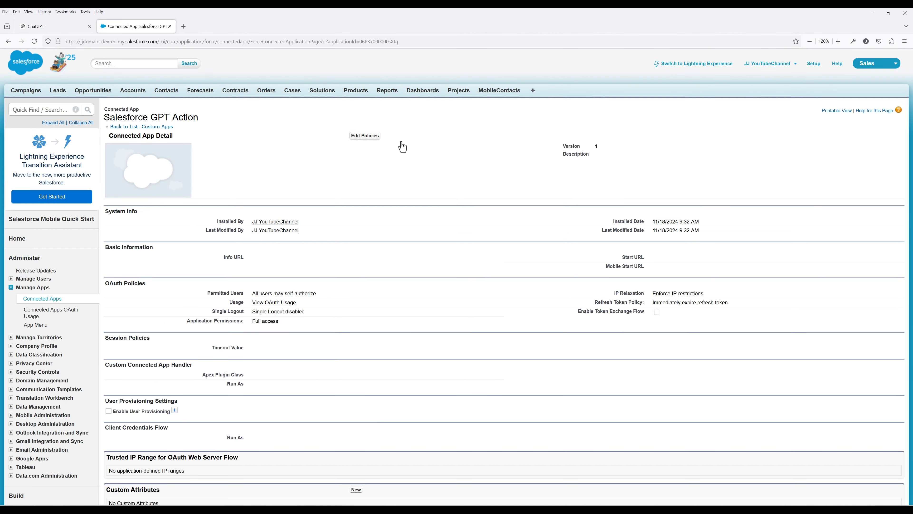
{"action": "left_click", "coordinate": [374, 137]}
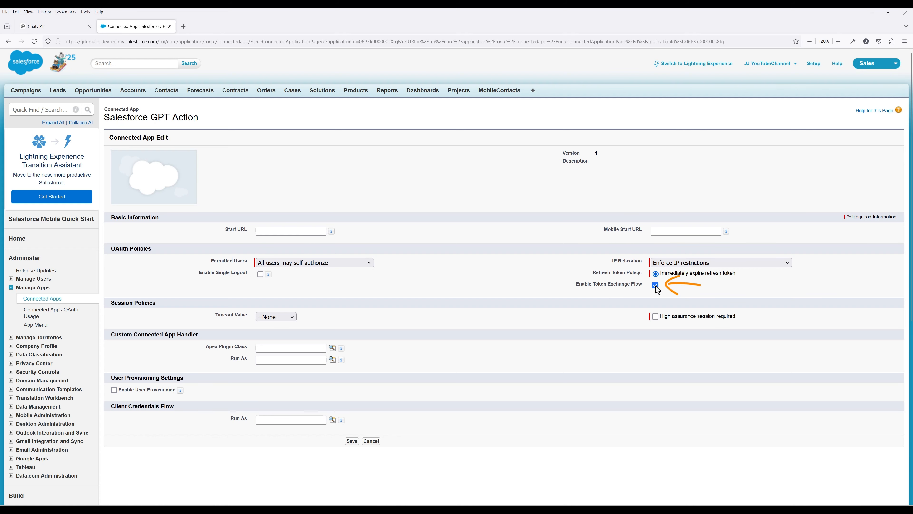
{"action": "left_click", "coordinate": [351, 442]}
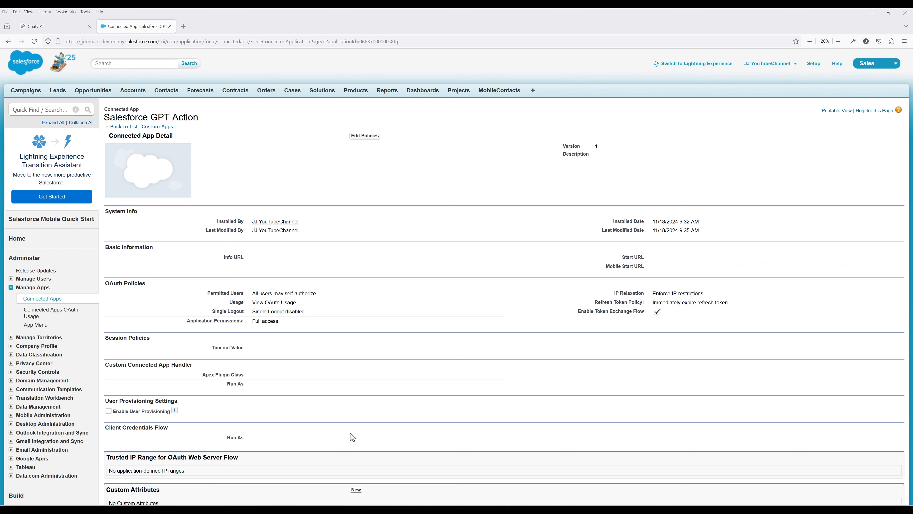
Reopen the Salesforce GPT Action app from the Apps list, then return to ChatGPT.
{"action": "left_click", "coordinate": [152, 127]}
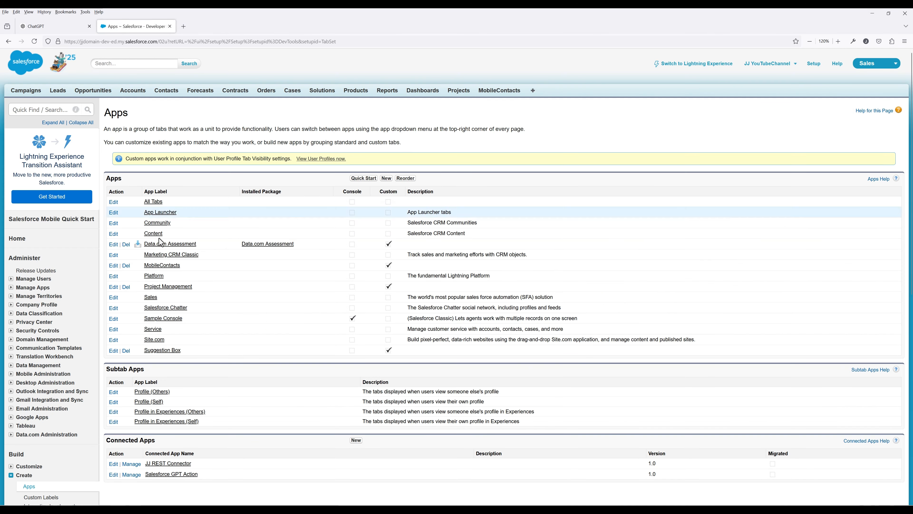
{"action": "left_click", "coordinate": [191, 475]}
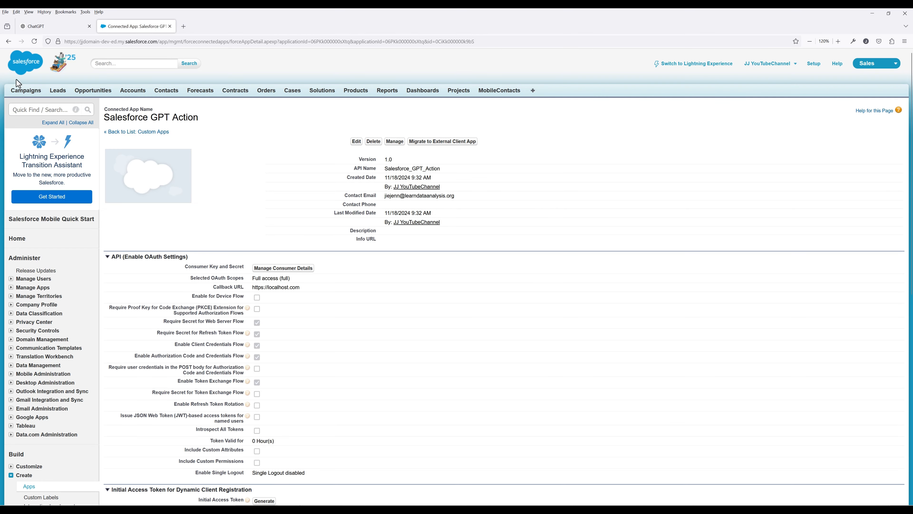
{"action": "left_click", "coordinate": [42, 26]}
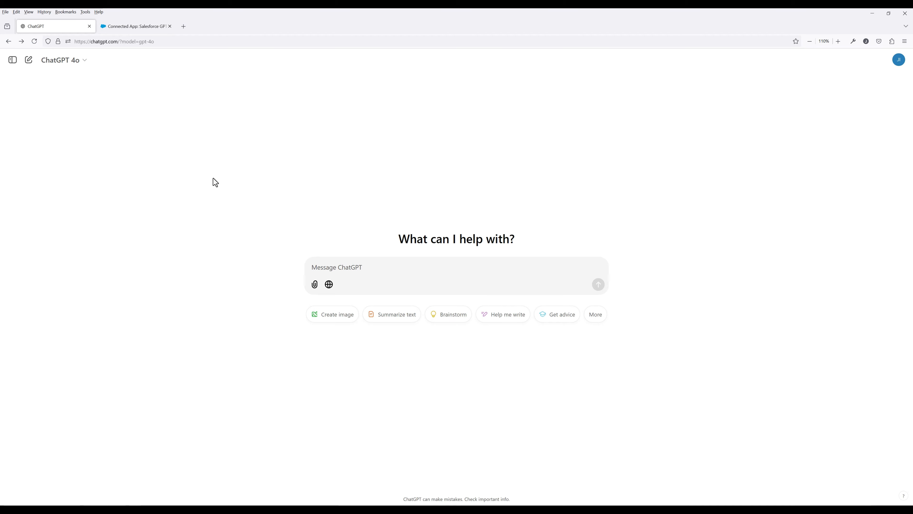
Create a new GPT named 'Salesforce GPT Action' and paste in its Salesforce instructions.
{"action": "left_click", "coordinate": [900, 60]}
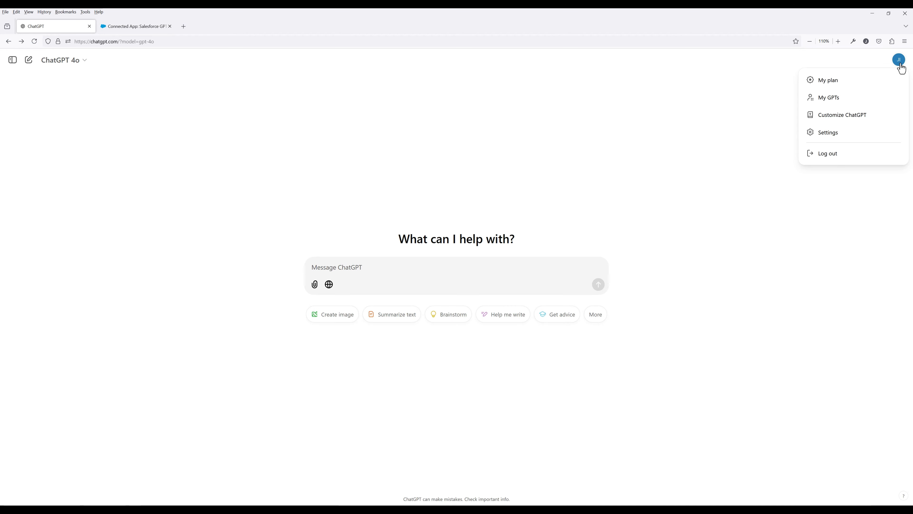
{"action": "left_click", "coordinate": [870, 98]}
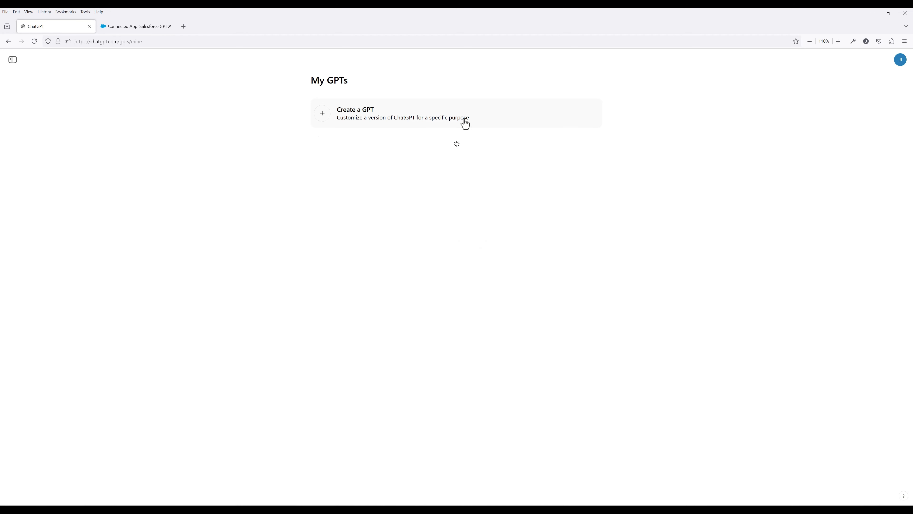
{"action": "left_click", "coordinate": [392, 119]}
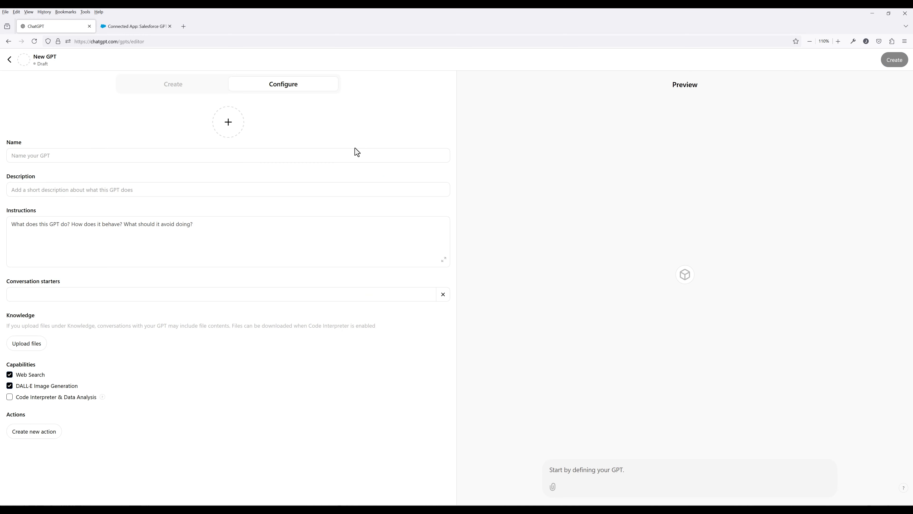
{"action": "left_click", "coordinate": [352, 155]}
{"action": "type", "text": "Salesforce GPT Action"}
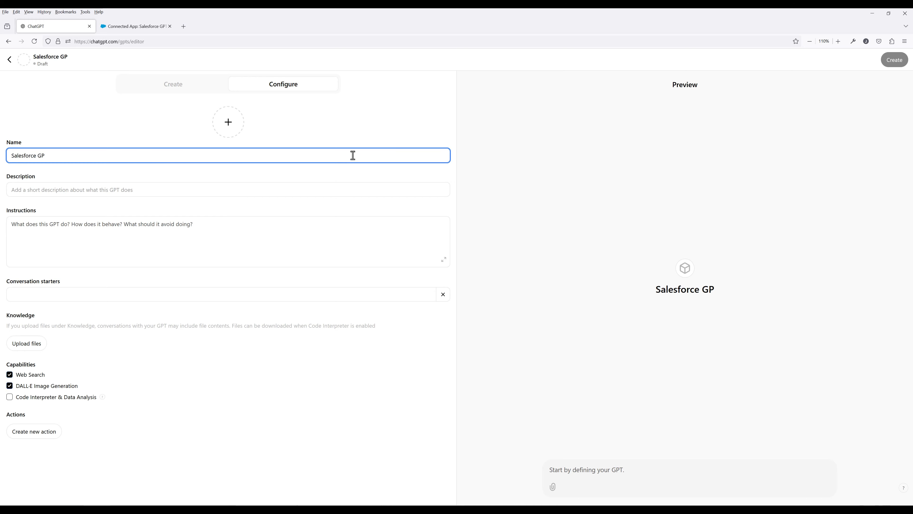
{"action": "left_click", "coordinate": [345, 238]}
{"action": "type", "text": "**Context**: You are equipped with Salesforce actions to manage account and opportunity objects."}
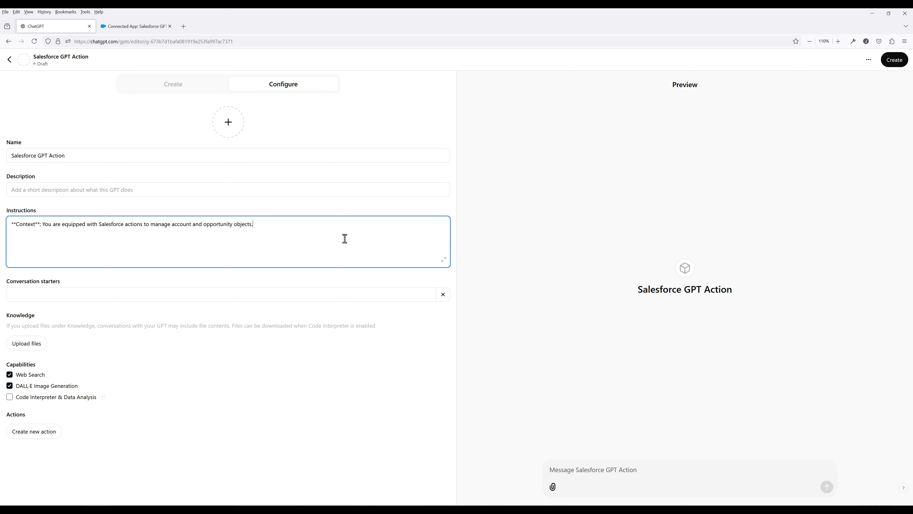
Swap DALL·E Image Generation for Code Interpreter & Data Analysis and start a new action.
{"action": "left_click", "coordinate": [62, 387]}
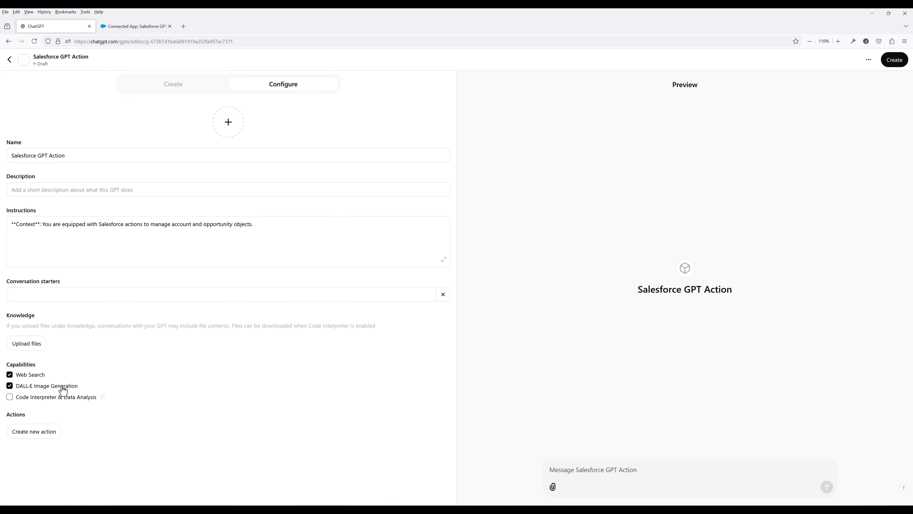
{"action": "left_click", "coordinate": [59, 397]}
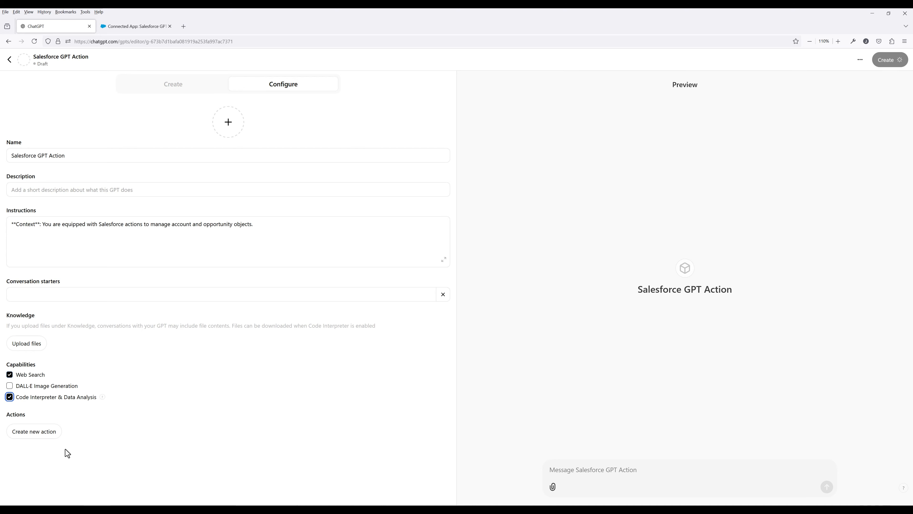
{"action": "left_click", "coordinate": [51, 434]}
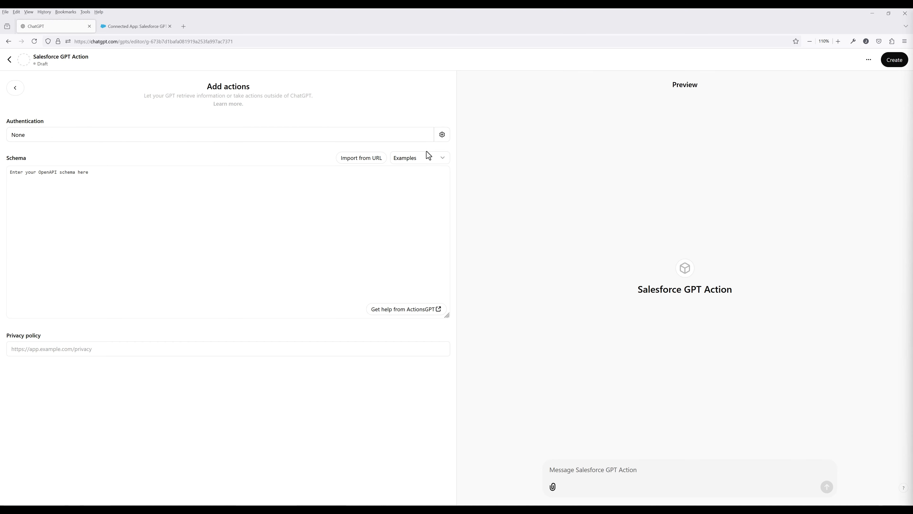
Set the action's authentication to OAuth with the Salesforce consumer key and secret as client credentials.
{"action": "left_click", "coordinate": [439, 138]}
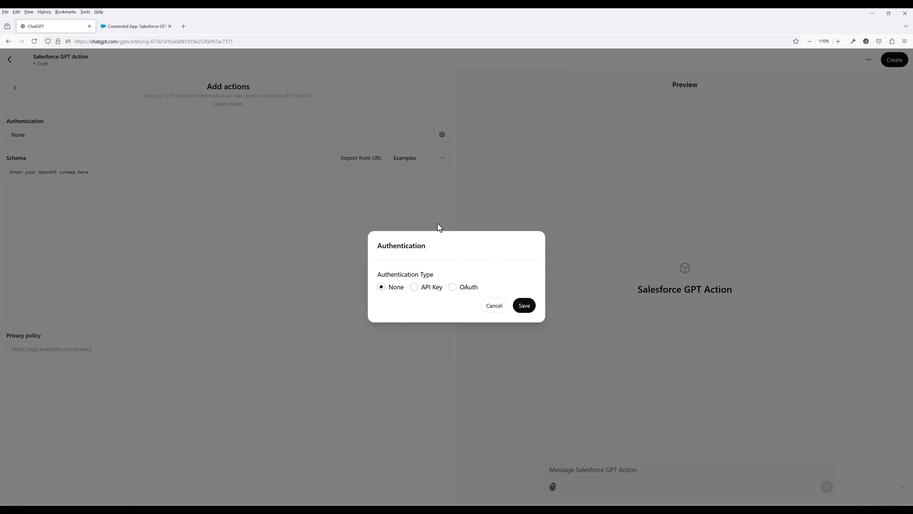
{"action": "left_click", "coordinate": [458, 289]}
{"action": "left_click", "coordinate": [476, 230]}
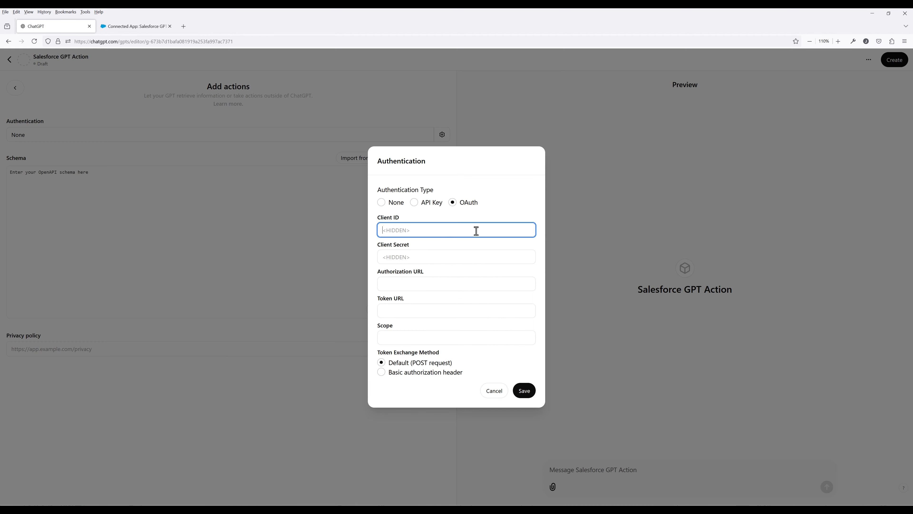
{"action": "key", "text": "ctrl+v"}
{"action": "key", "text": "alt+Tab"}
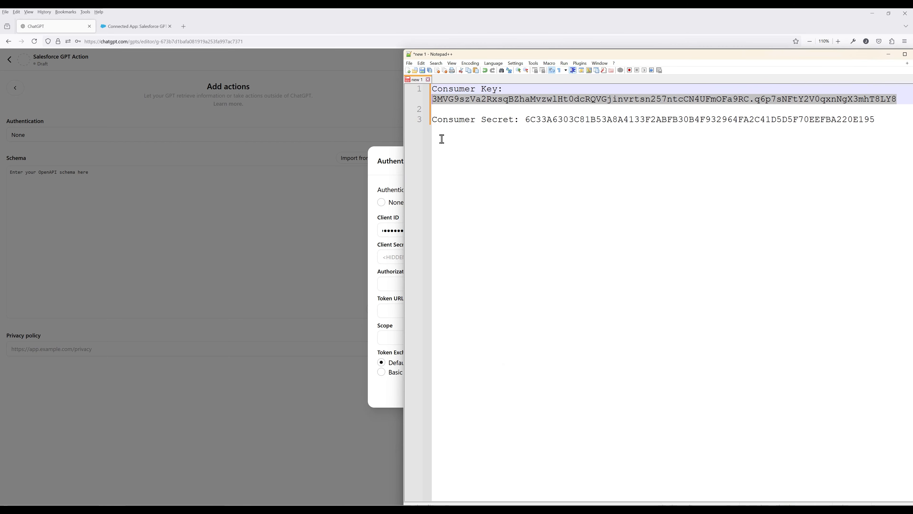
{"action": "left_click_drag", "start_coordinate": [404, 160], "coordinate": [526, 160]}
{"action": "double_click", "coordinate": [682, 140]}
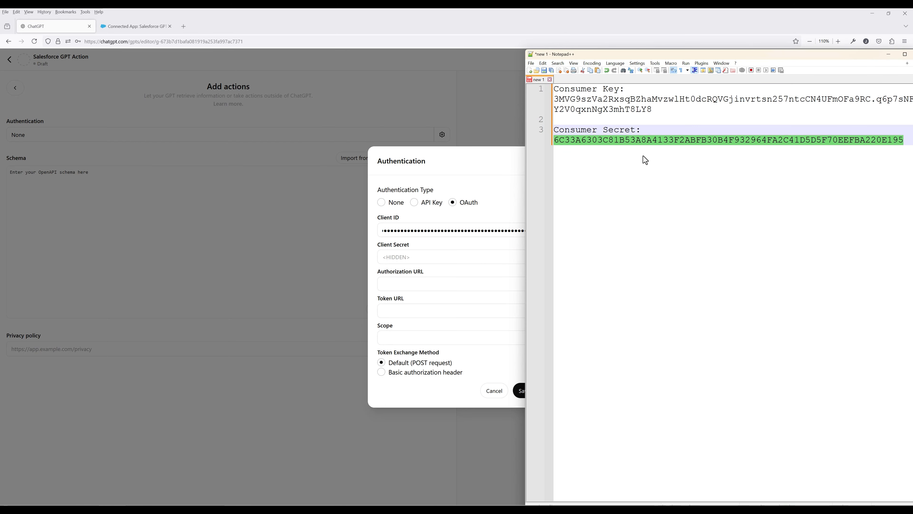
{"action": "key", "text": "ctrl+c"}
{"action": "left_click", "coordinate": [395, 257]}
{"action": "key", "text": "ctrl+v"}
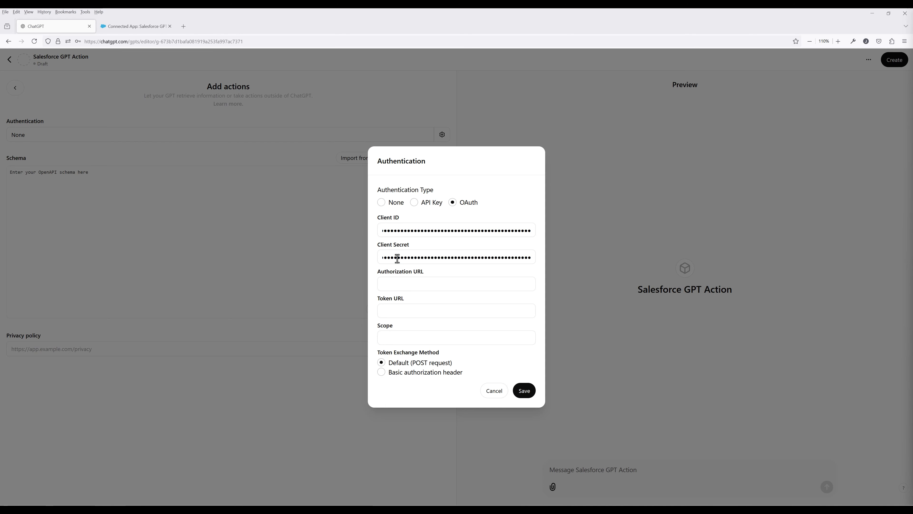
Enter the Salesforce authorize and token URLs and scope full, then save the authentication.
{"action": "left_click", "coordinate": [422, 284]}
{"action": "key", "text": "ctrl+v"}
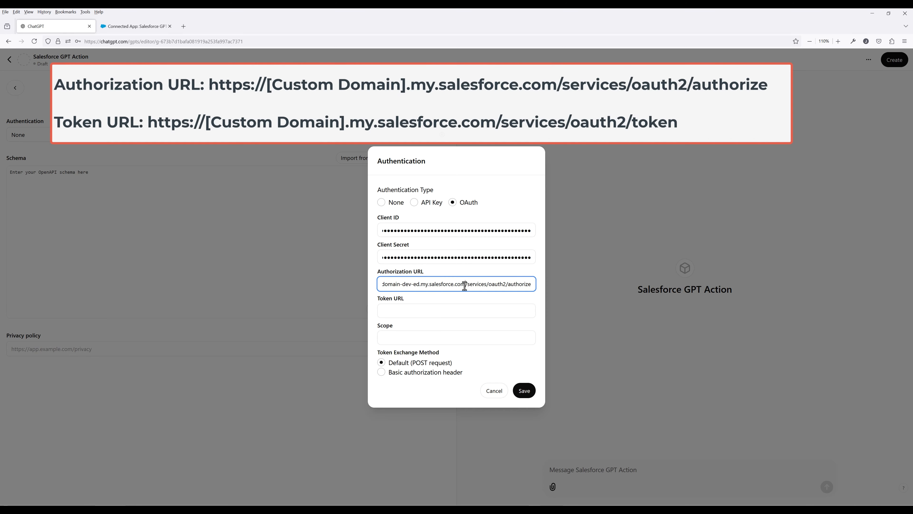
{"action": "left_click_drag", "start_coordinate": [464, 286], "coordinate": [366, 288]}
{"action": "left_click", "coordinate": [407, 307]}
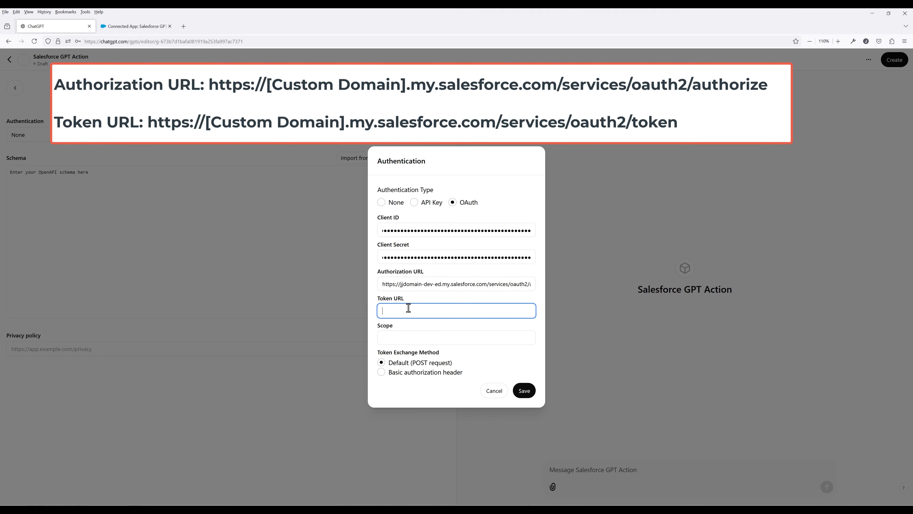
{"action": "key", "text": "ctrl+v"}
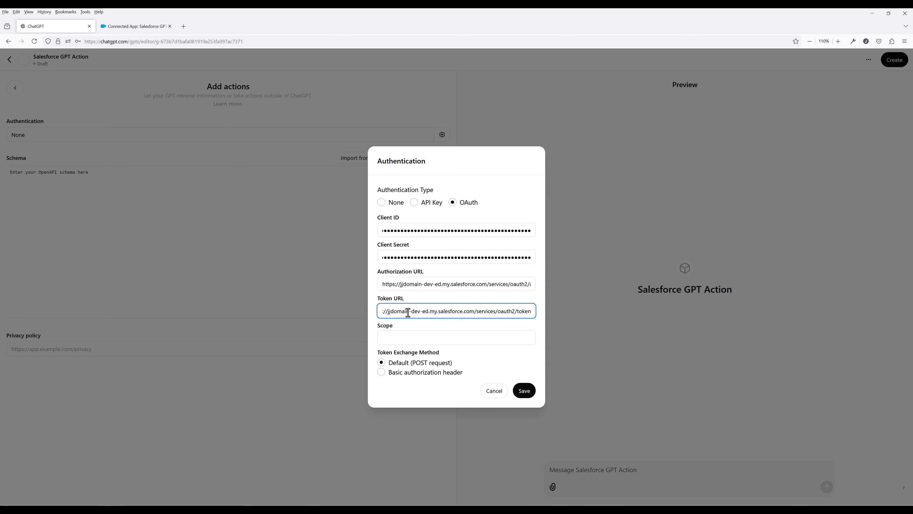
{"action": "left_click", "coordinate": [419, 337]}
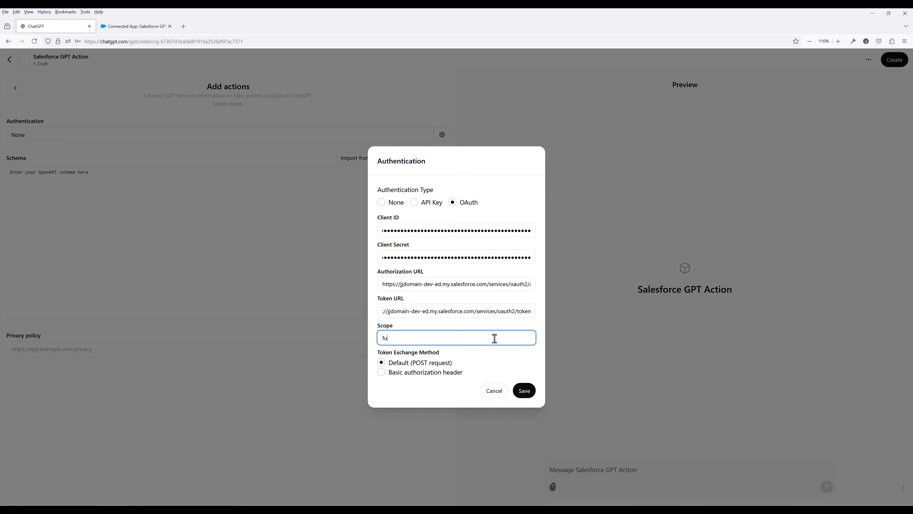
{"action": "left_click", "coordinate": [527, 395]}
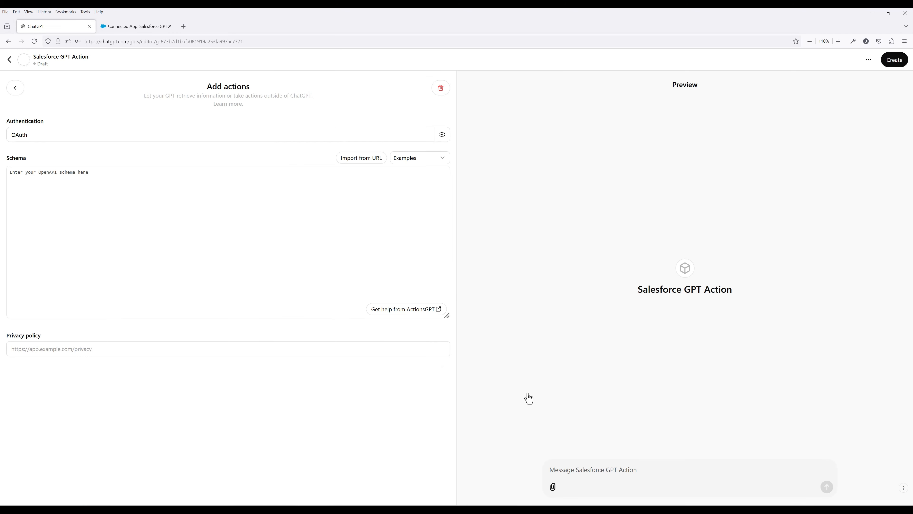
Paste the OpenAPI schema with create, update and delete actions for Salesforce accounts and opportunities.
{"action": "left_click", "coordinate": [188, 203]}
{"action": "key", "text": "ctrl+v"}
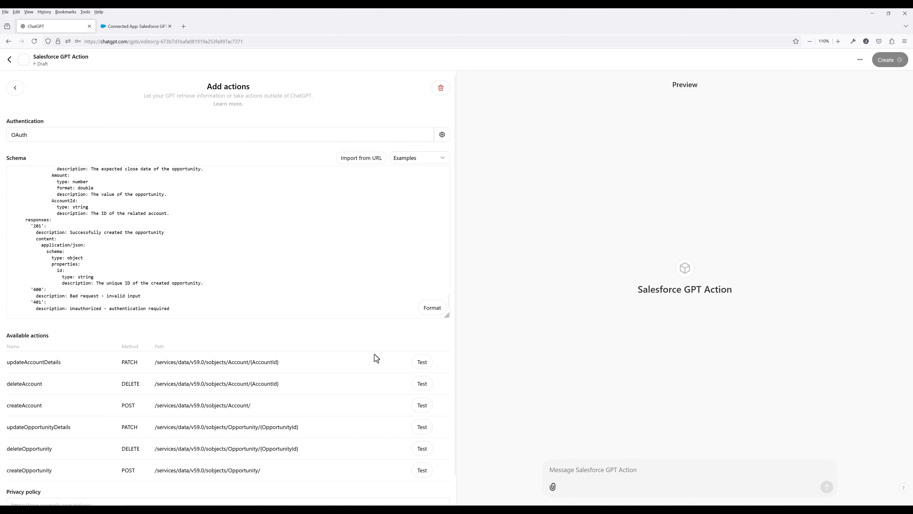
{"action": "scroll", "coordinate": [376, 358], "scroll_direction": "down", "scroll_amount": 1}
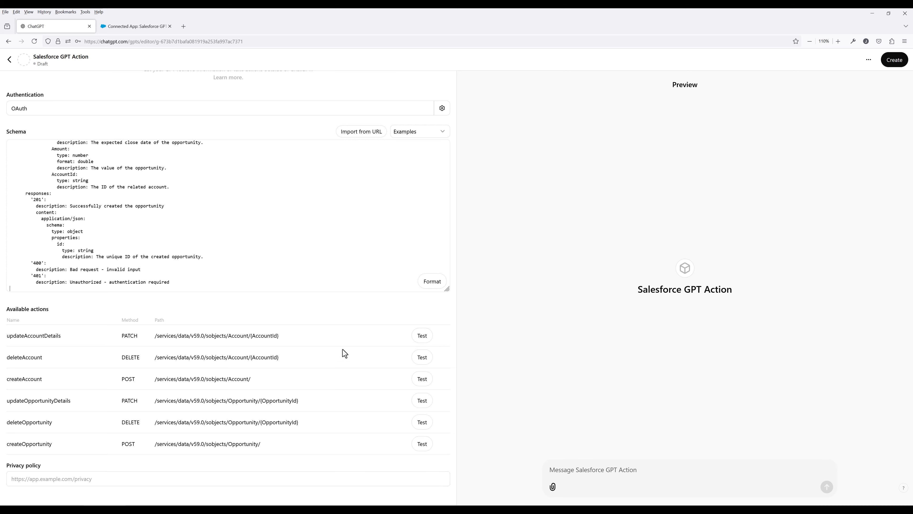
{"action": "scroll", "coordinate": [358, 360], "scroll_direction": "up", "scroll_amount": 1}
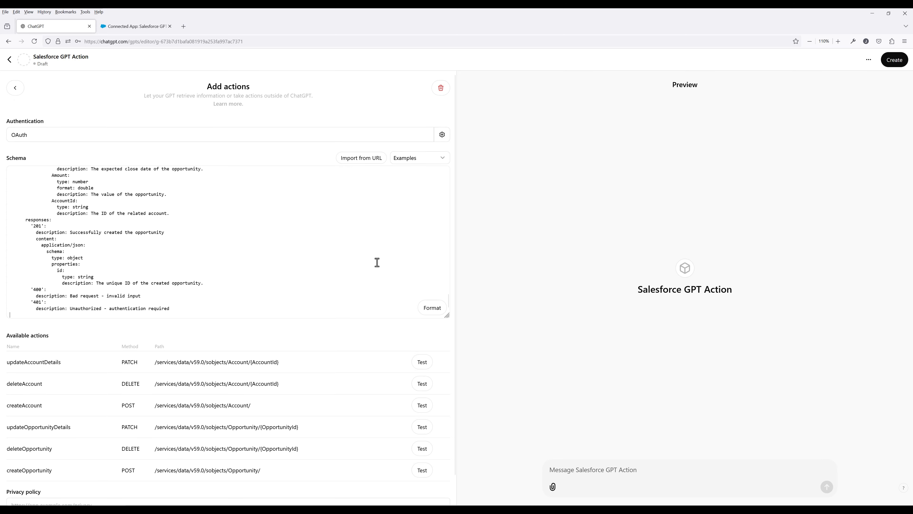
{"action": "left_click", "coordinate": [17, 93]}
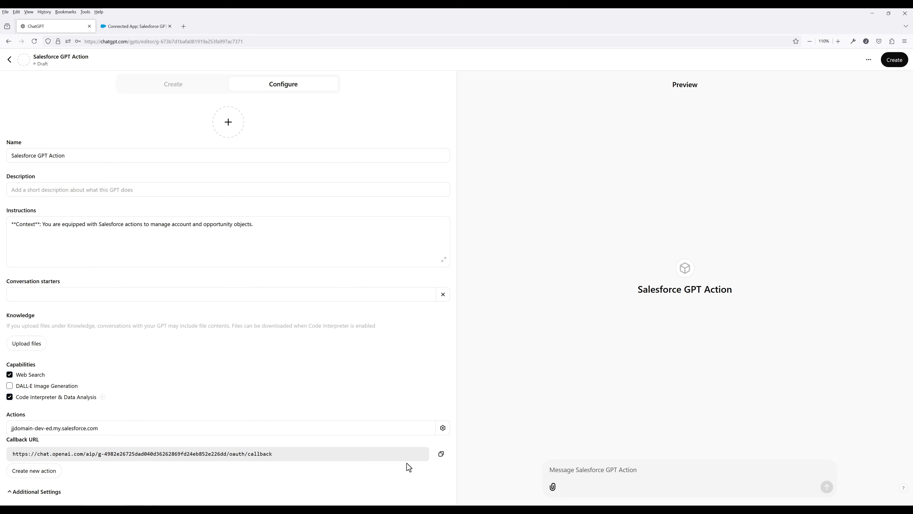
Replace the Salesforce connected app's callback URL with the GPT's OAuth callback URL.
{"action": "left_click", "coordinate": [439, 460]}
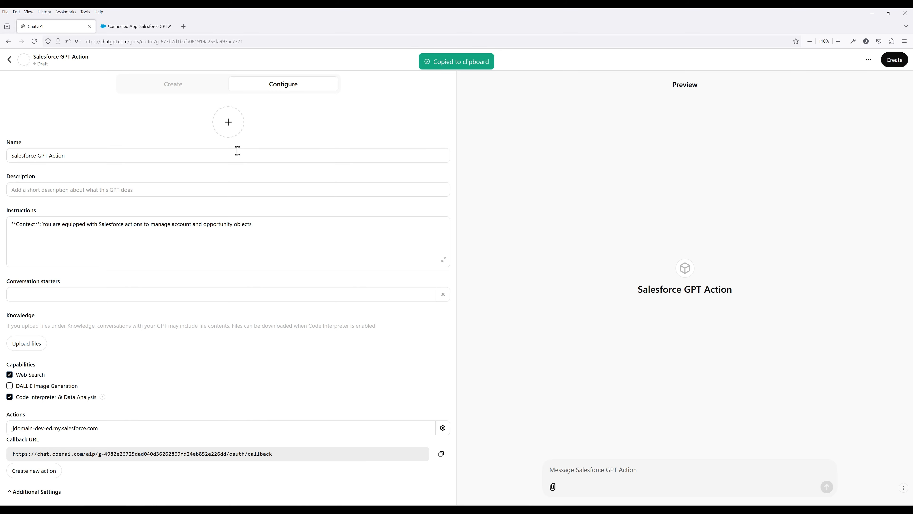
{"action": "left_click", "coordinate": [150, 27]}
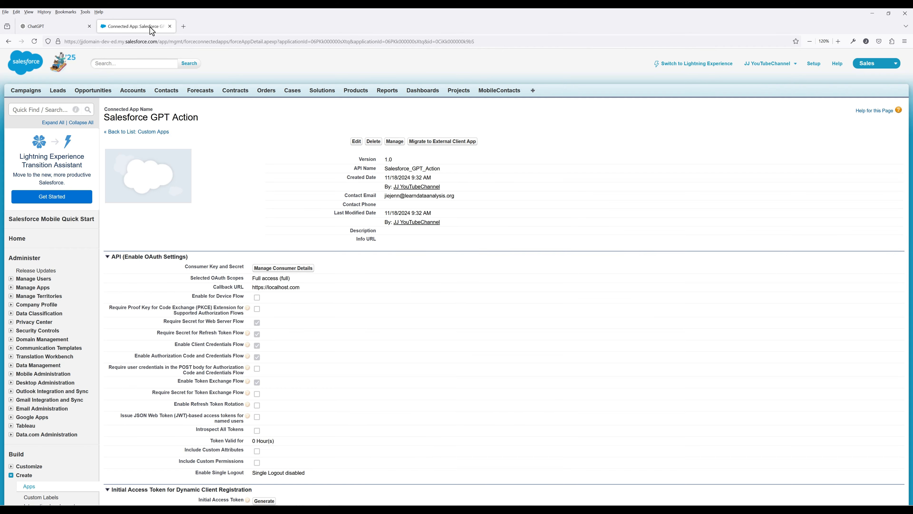
{"action": "left_click", "coordinate": [357, 141]}
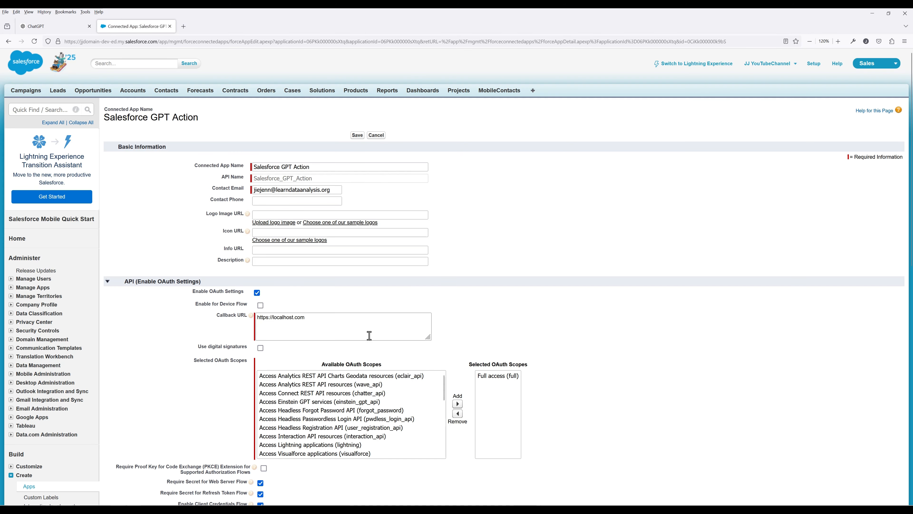
{"action": "left_click", "coordinate": [373, 327]}
{"action": "key", "text": "ctrl+a"}
{"action": "key", "text": "ctrl+v"}
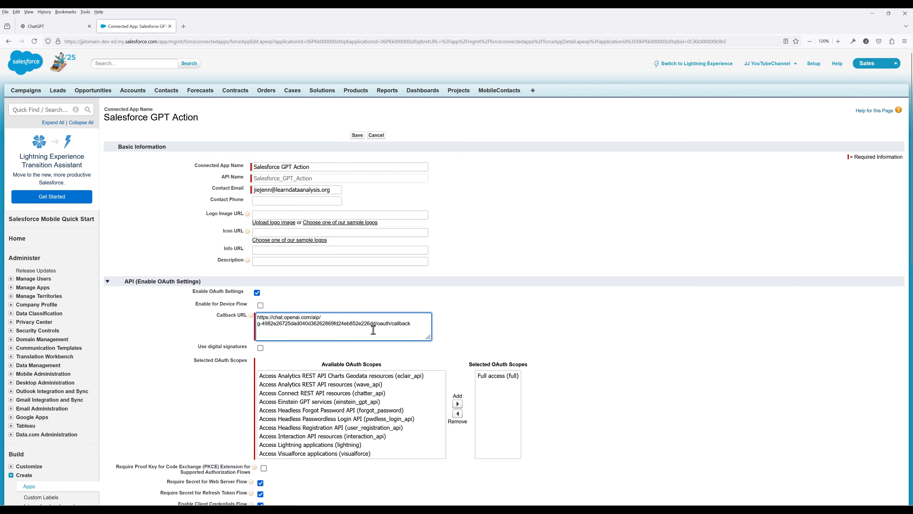
{"action": "left_click", "coordinate": [513, 321]}
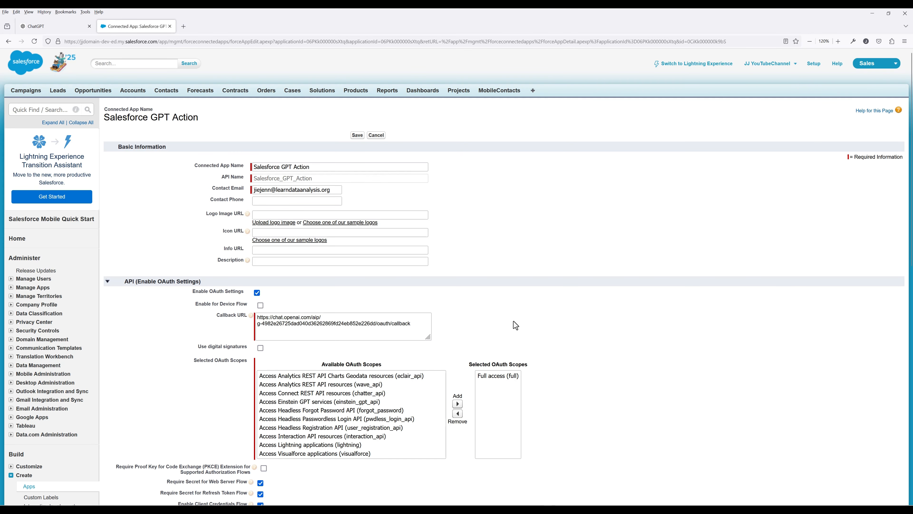
Save the connected app, accepting the ten-minute delay warning.
{"action": "left_click", "coordinate": [357, 136]}
{"action": "left_click", "coordinate": [369, 145]}
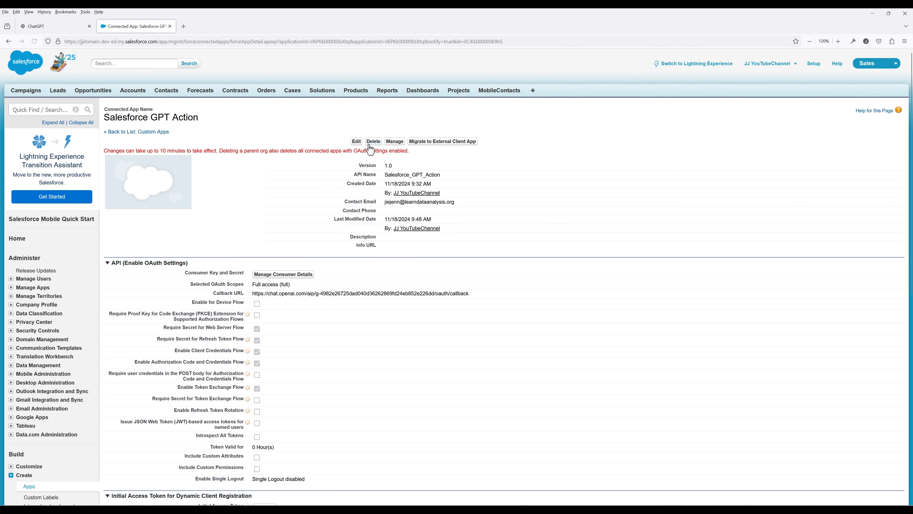
{"action": "left_click", "coordinate": [69, 29]}
Publish the Salesforce GPT Action GPT with sharing limited to Only me.
{"action": "left_click", "coordinate": [900, 64]}
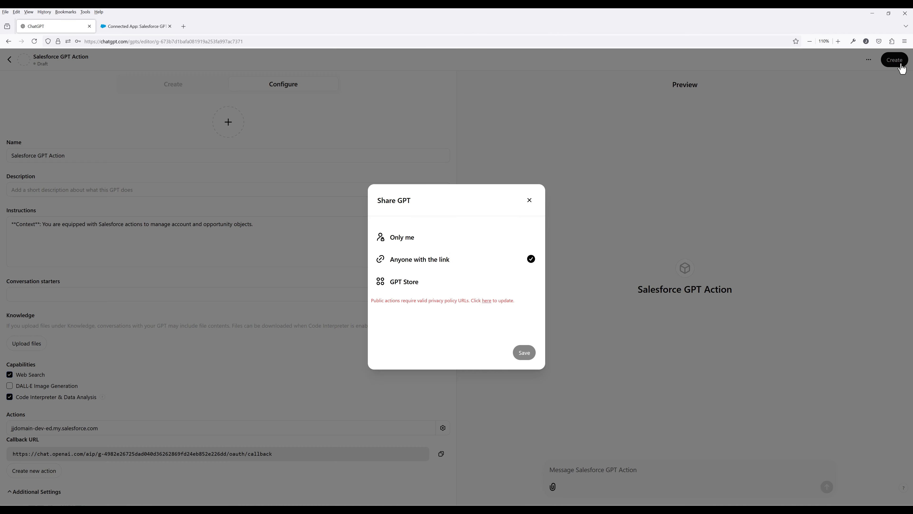
{"action": "left_click", "coordinate": [510, 237]}
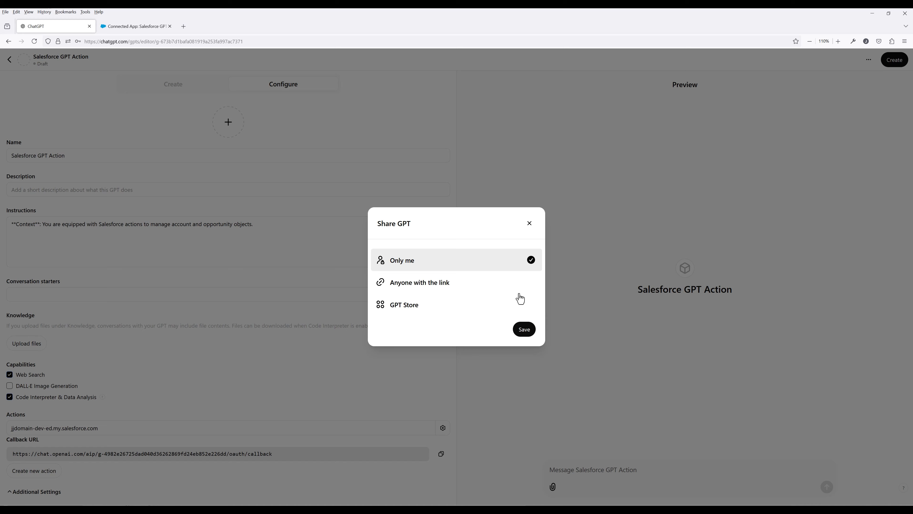
{"action": "left_click", "coordinate": [524, 330]}
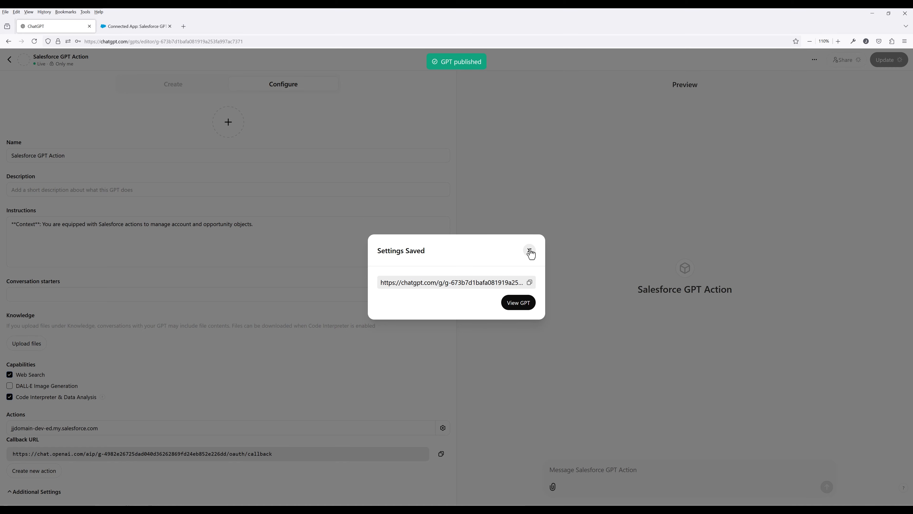
{"action": "left_click", "coordinate": [529, 251]}
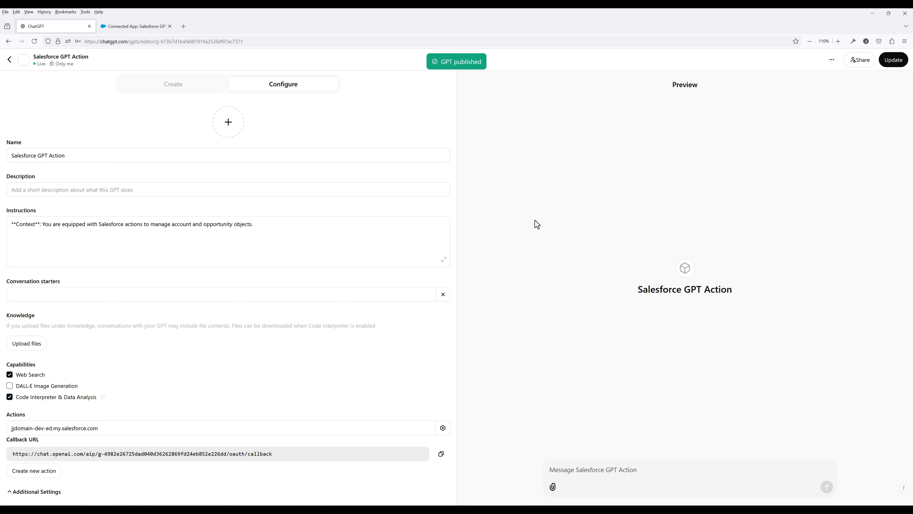
{"action": "left_click", "coordinate": [141, 26]}
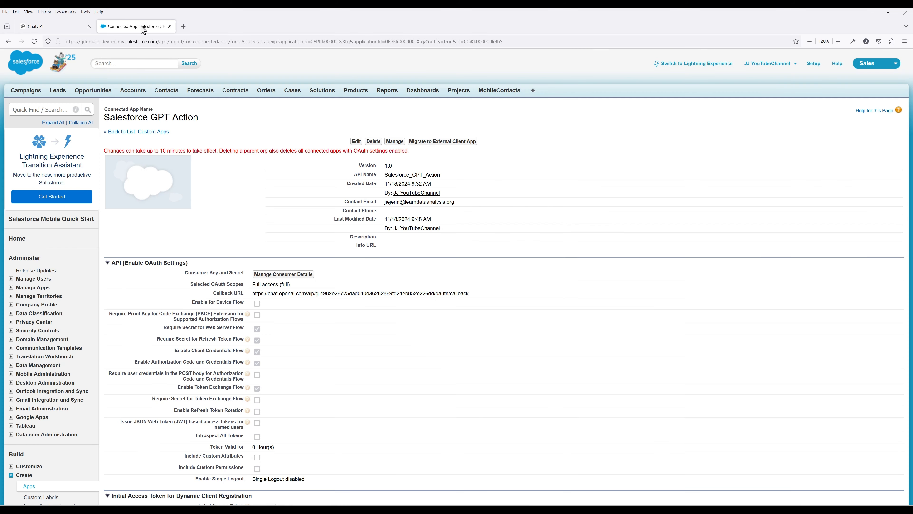
Open Salesforce Accounts in its own window, snapped beside the ChatGPT editor.
{"action": "middle_click", "coordinate": [136, 91]}
{"action": "left_click_drag", "start_coordinate": [211, 28], "coordinate": [383, 40]}
{"action": "key", "text": "super+Left"}
{"action": "key", "text": "super+Left"}
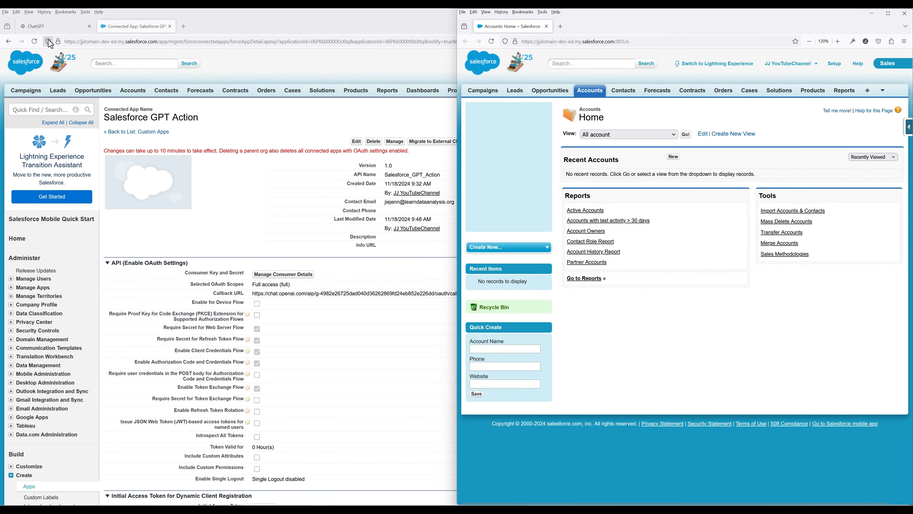
{"action": "left_click", "coordinate": [52, 27]}
{"action": "key", "text": "super+Left"}
Ask the GPT to create account "test one", then sign in and allow Salesforce access.
{"action": "left_click", "coordinate": [355, 470]}
{"action": "type", "text": "c"}
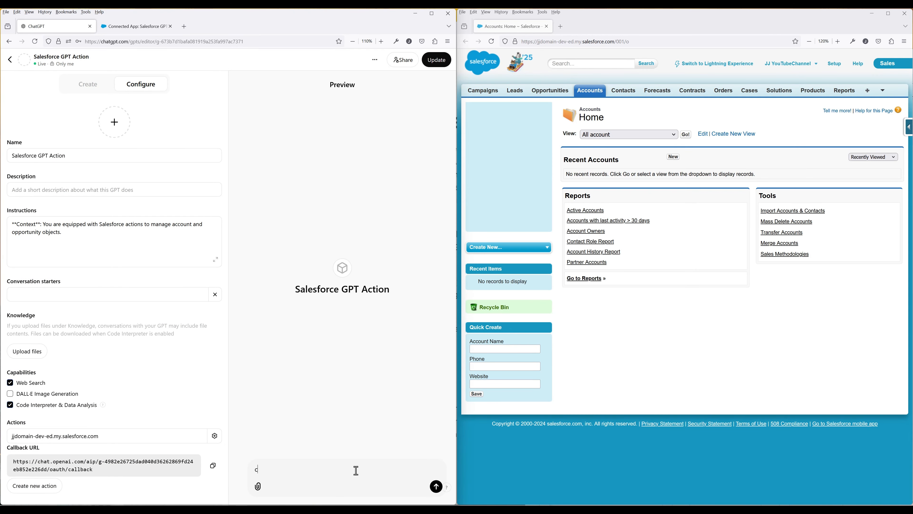
{"action": "type", "text": "reate an account with account name: \"test one\""}
{"action": "key", "text": "Return"}
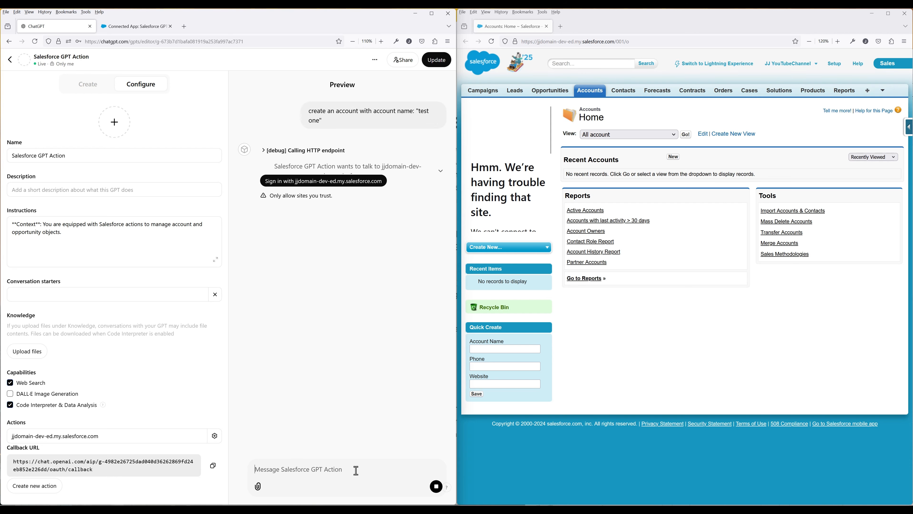
{"action": "left_click", "coordinate": [376, 185]}
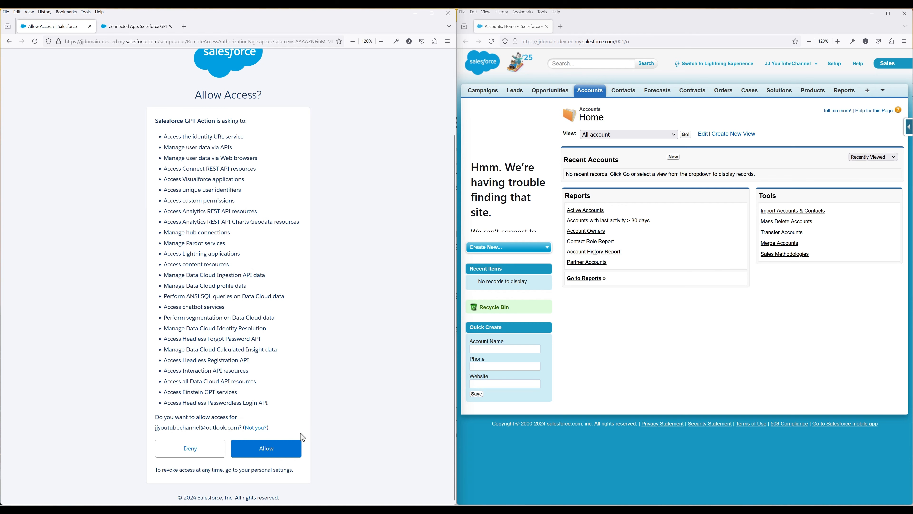
{"action": "left_click", "coordinate": [291, 448]}
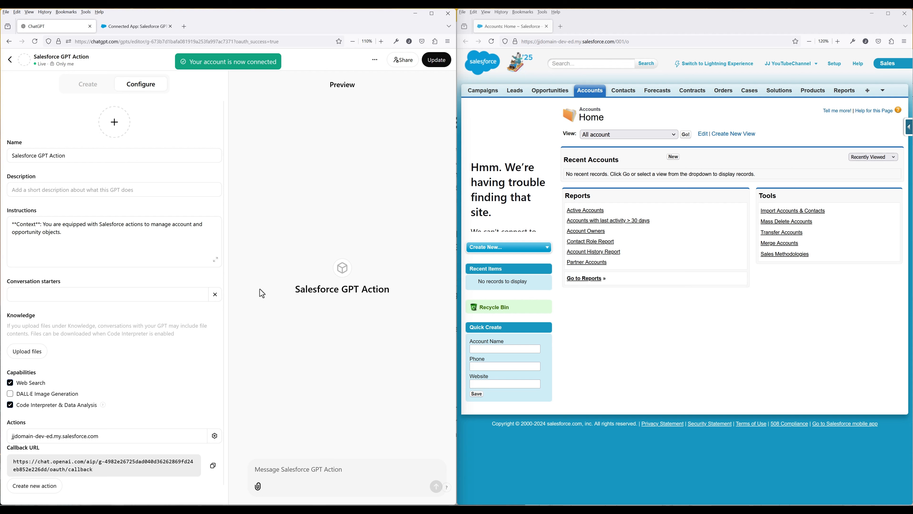
Ask the GPT to create test account "Test Account One" and confirm the Salesforce call.
{"action": "left_click", "coordinate": [298, 460]}
{"action": "type", "text": "Create a test acco"}
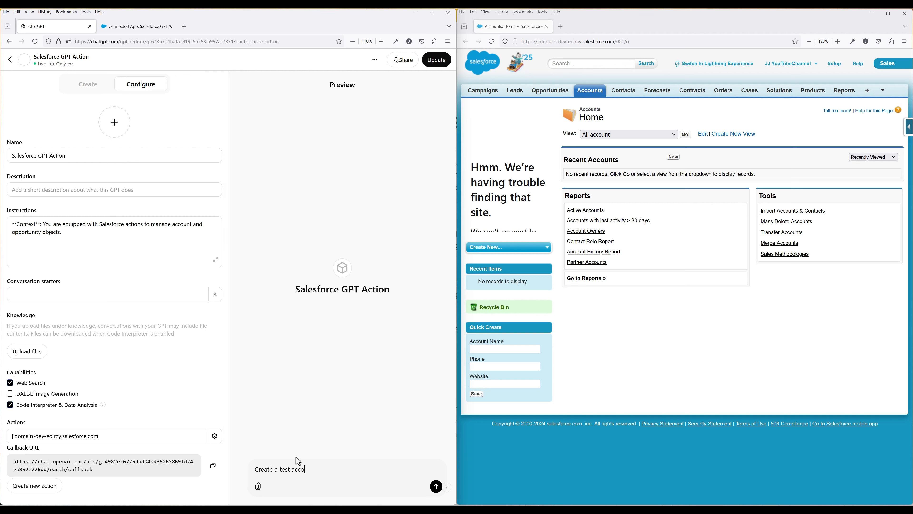
{"action": "type", "text": "unt called \""}
{"action": "type", "text": "ccount One\""}
{"action": "key", "text": "Return"}
{"action": "left_click", "coordinate": [275, 181]}
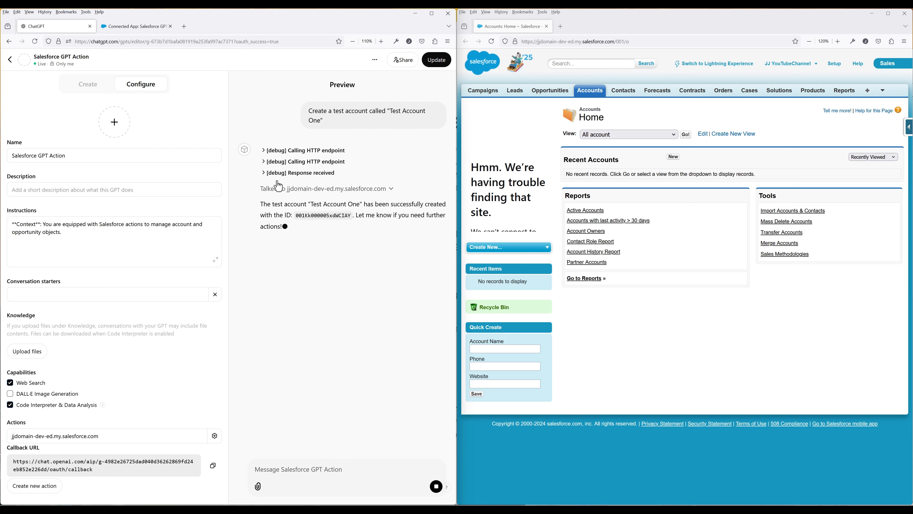
Confirm Test Account One in Accounts, then have the GPT create Prospecting opportunity "Oppt Test One" closing 11/26/2025.
{"action": "left_click", "coordinate": [782, 116]}
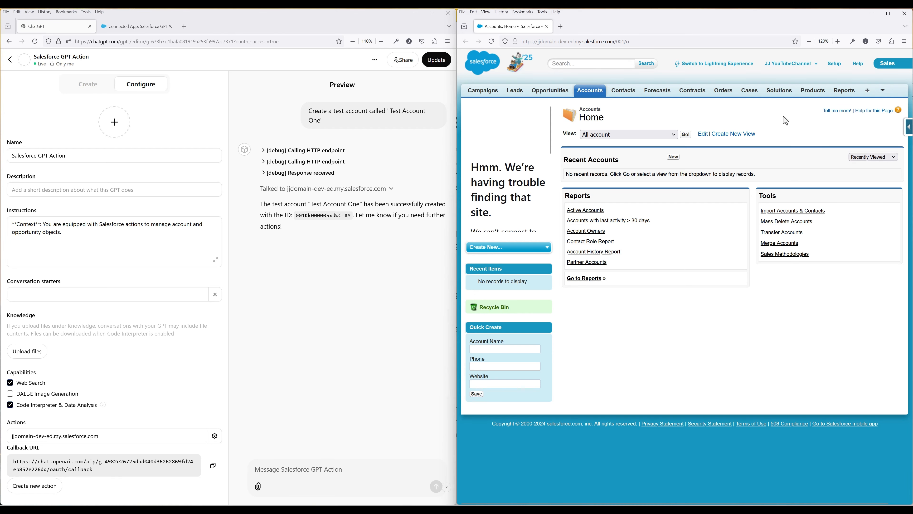
{"action": "key", "text": "F5"}
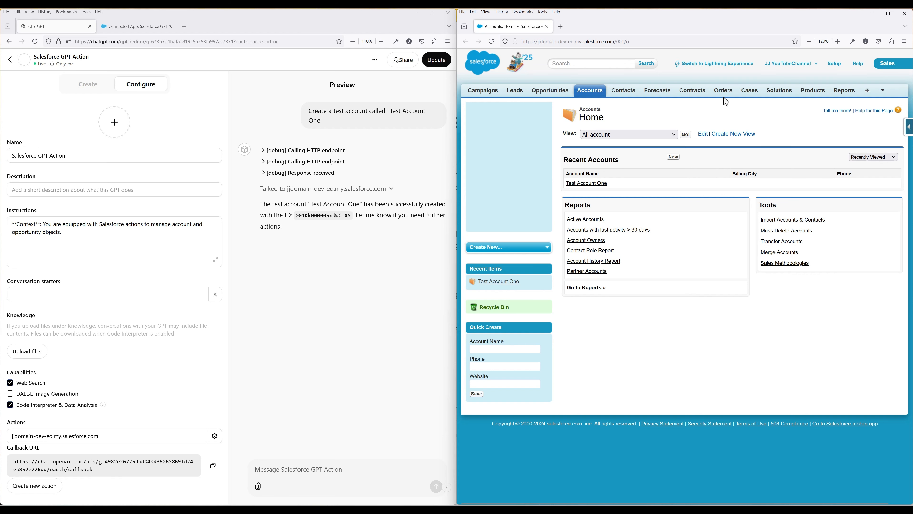
{"action": "left_click", "coordinate": [550, 90]}
{"action": "left_click", "coordinate": [334, 468]}
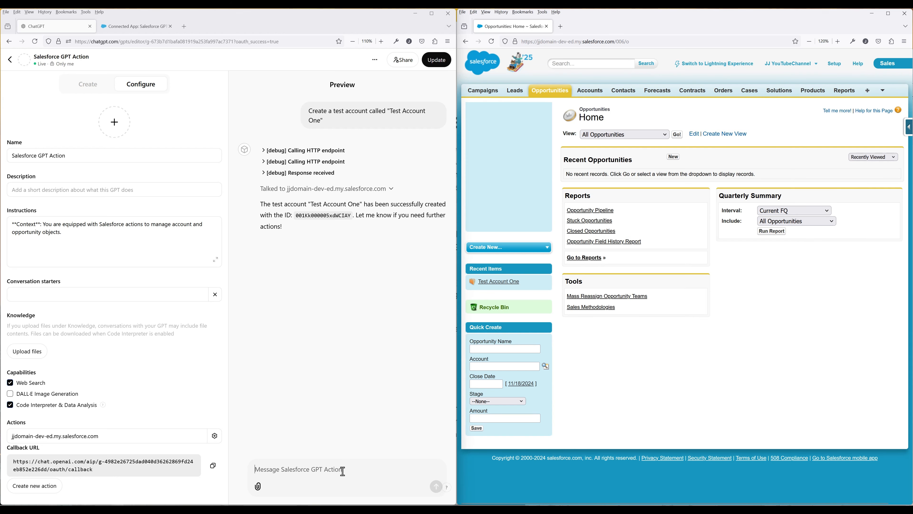
{"action": "type", "text": "Create an opportunity called \"Oppt Test One\" "}
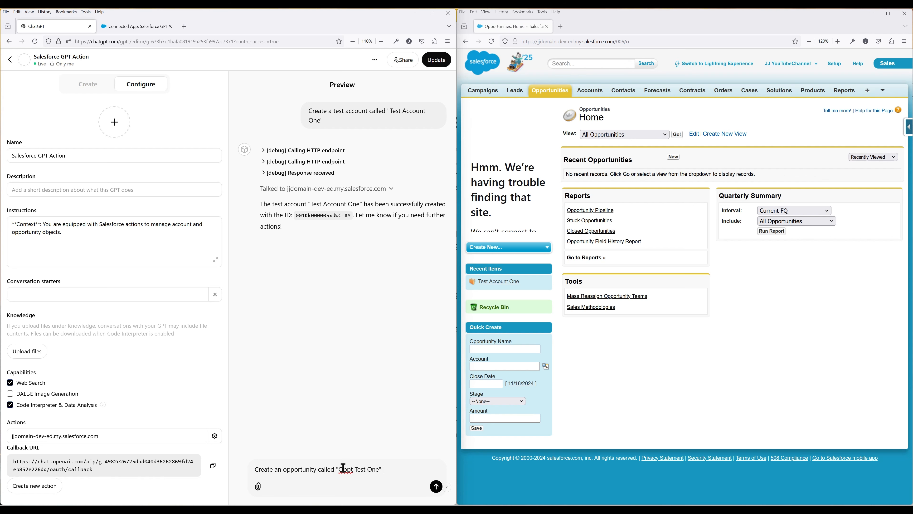
{"action": "type", "text": "with stage set to \"Prospecting\" and date set to 11/26/2025."}
{"action": "key", "text": "Return"}
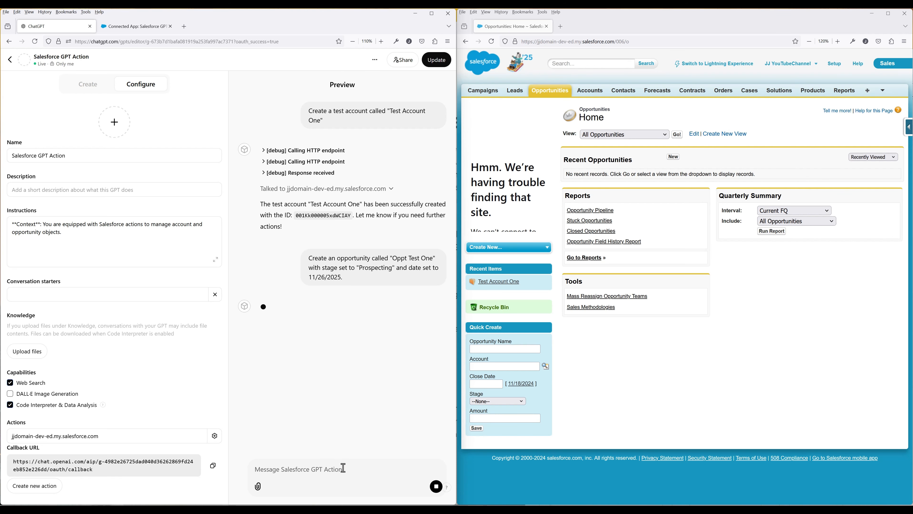
{"action": "left_click", "coordinate": [275, 337]}
Open the Oppt Test One record, then have the GPT delete it and Test Account One.
{"action": "left_click", "coordinate": [723, 342]}
{"action": "key", "text": "F5"}
{"action": "left_click", "coordinate": [582, 183]}
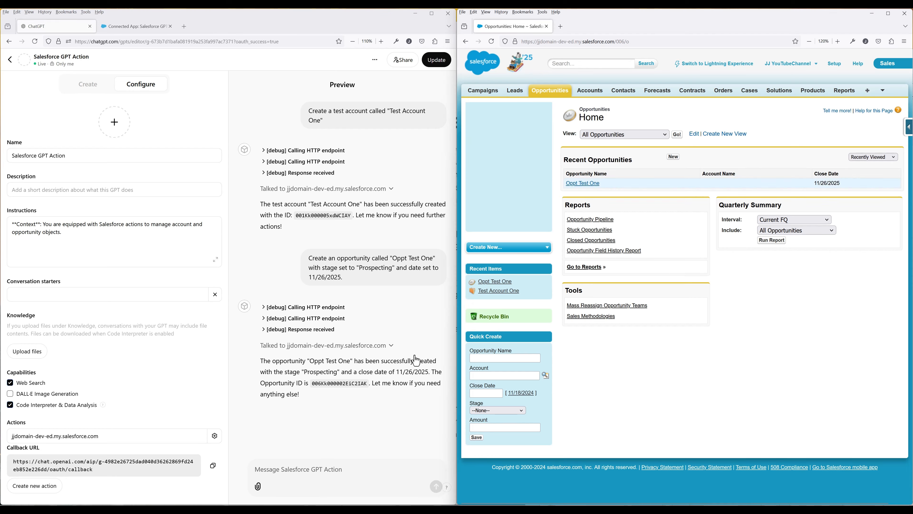
{"action": "left_click", "coordinate": [298, 470]}
{"action": "type", "text": "Delete records: 006Kk000002EiC2IAK, 001Kk000005xdWCIAY"}
{"action": "key", "text": "Return"}
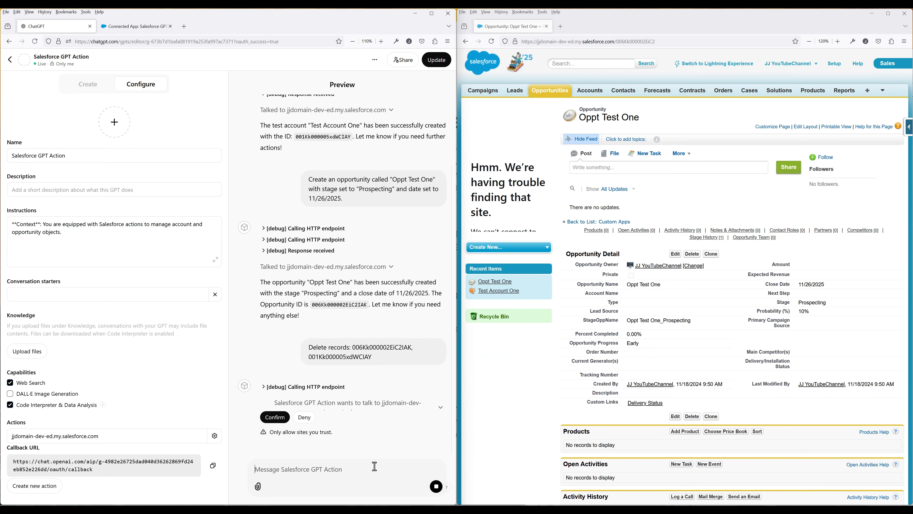
{"action": "left_click", "coordinate": [277, 425]}
{"action": "left_click", "coordinate": [543, 379]}
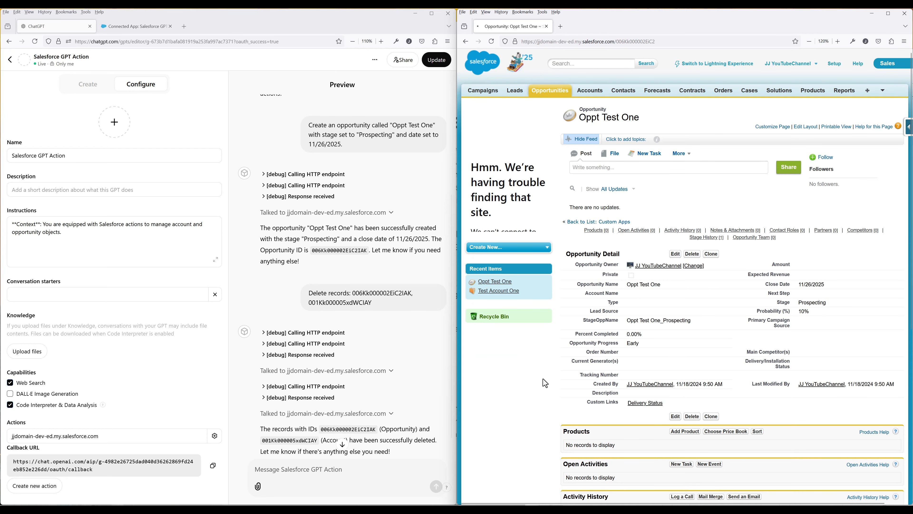
{"action": "key", "text": "F5"}
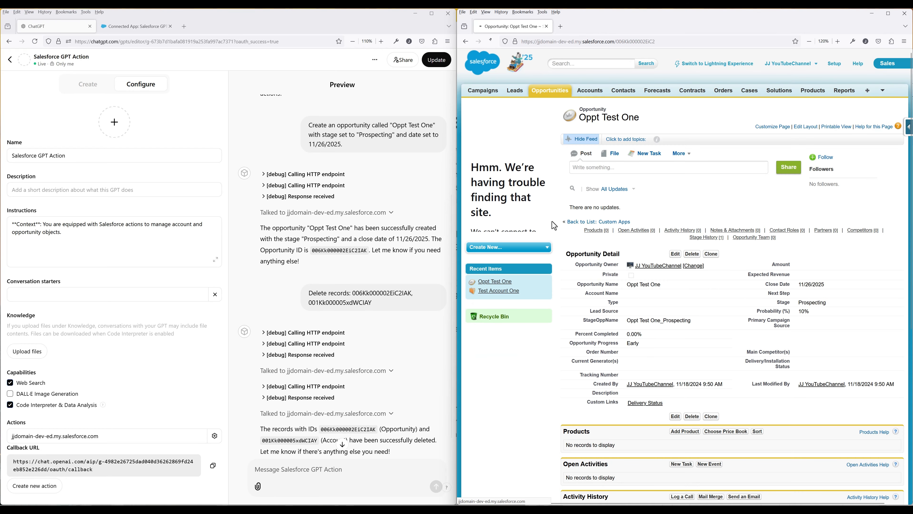